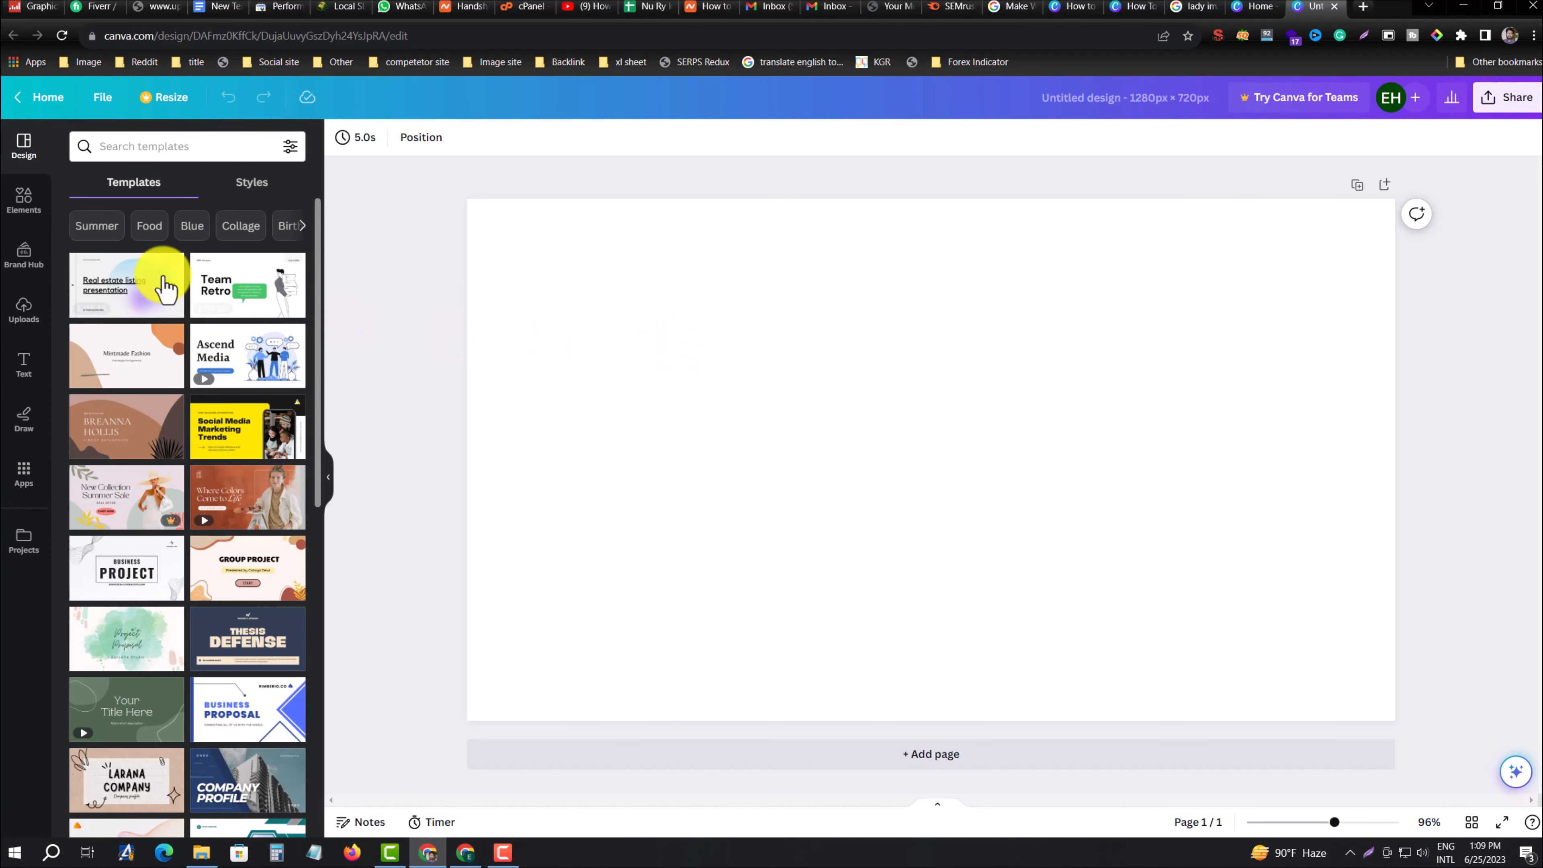
# Add a square shape and enlarge it from the page's corner to cover the whole page
pyautogui.click(27, 204)
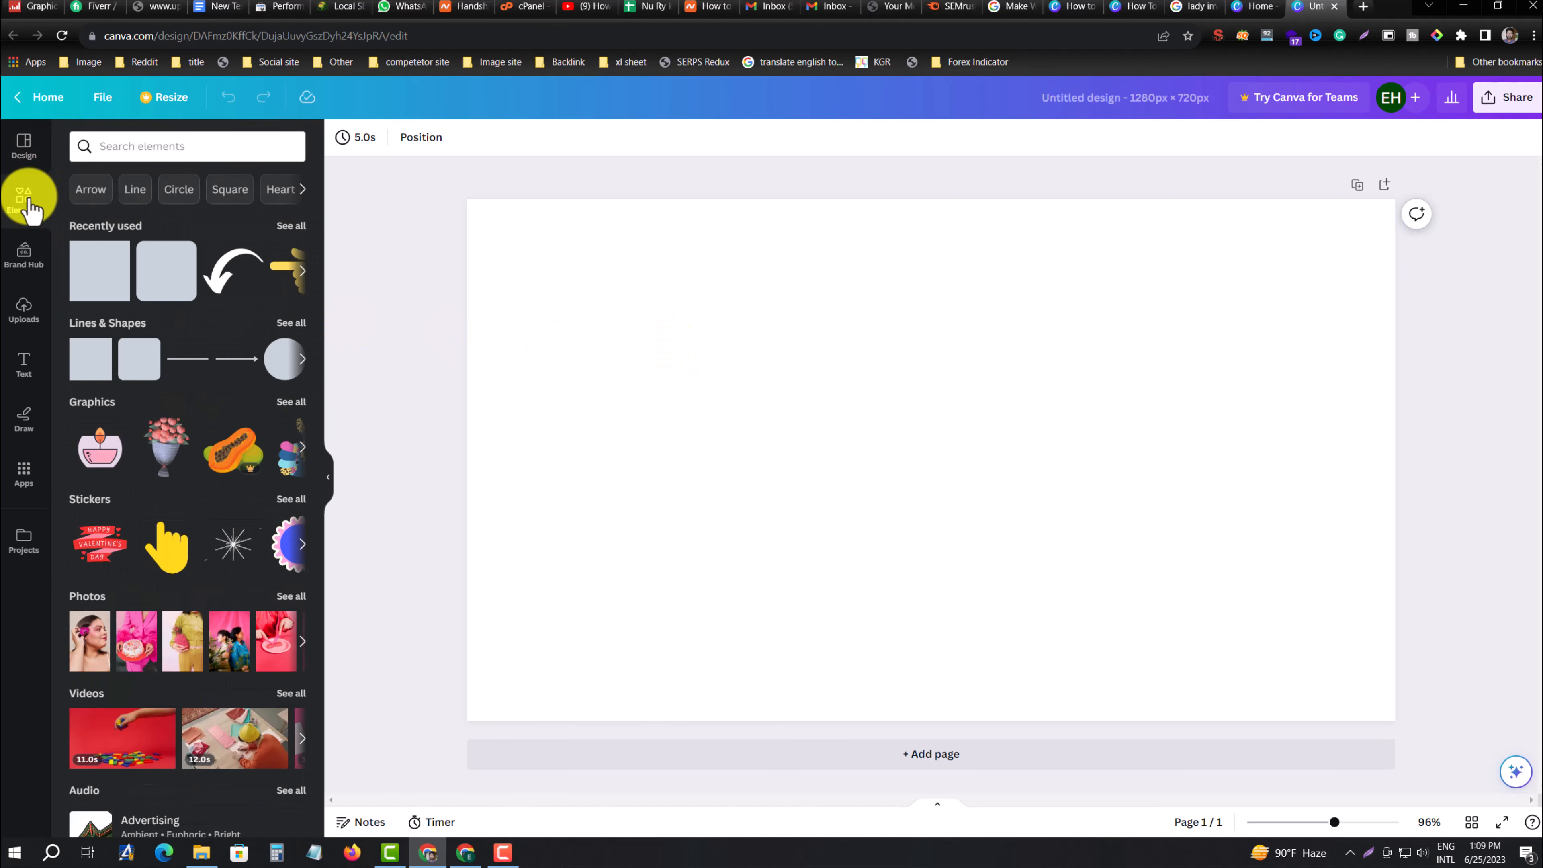
pyautogui.click(110, 281)
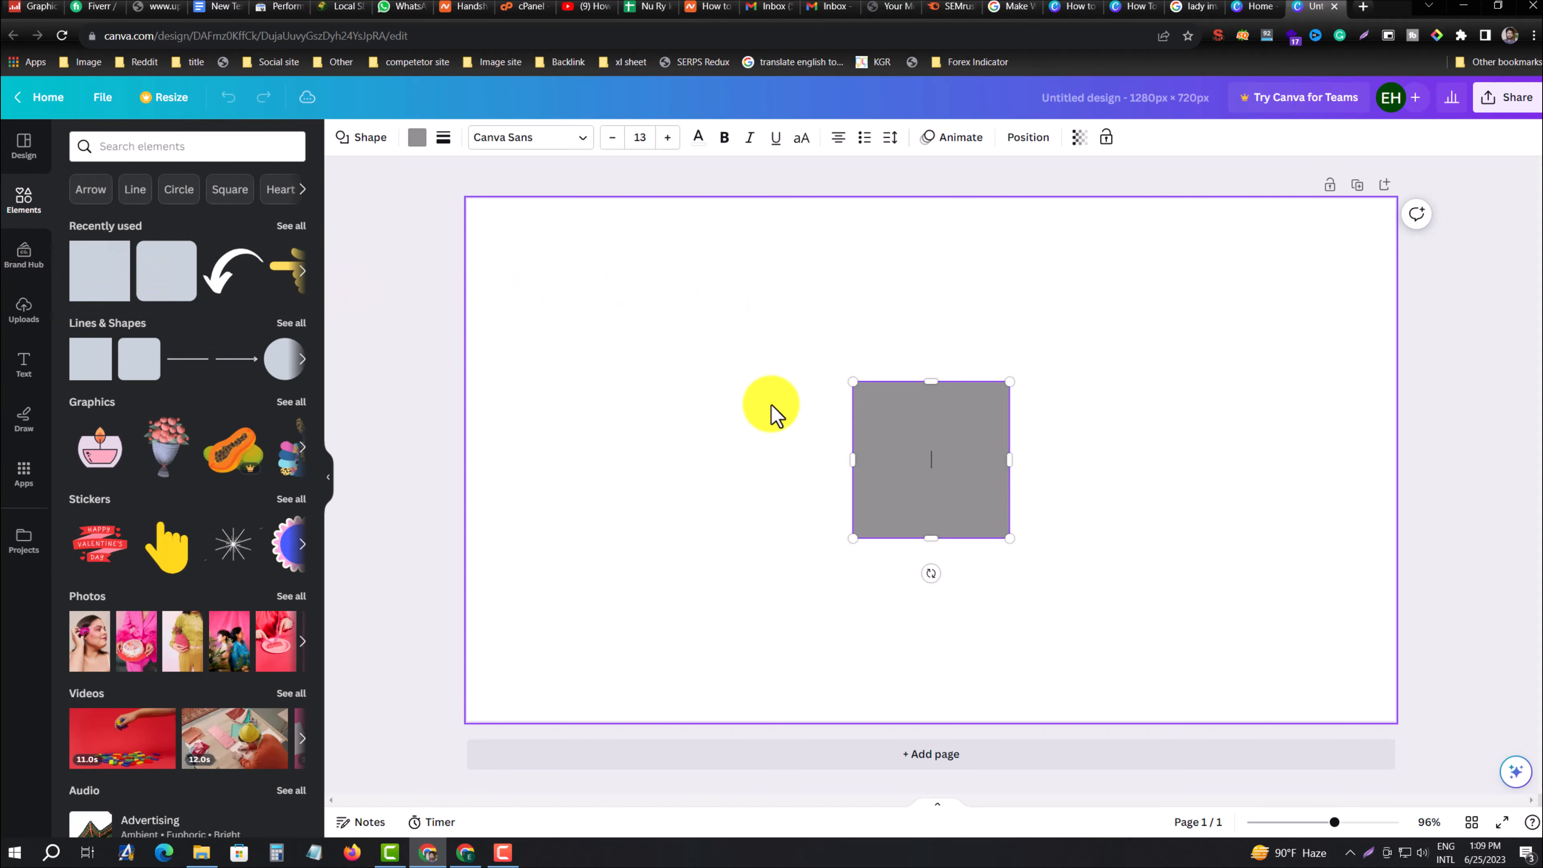
pyautogui.moveTo(941, 421); pyautogui.dragTo(573, 240)
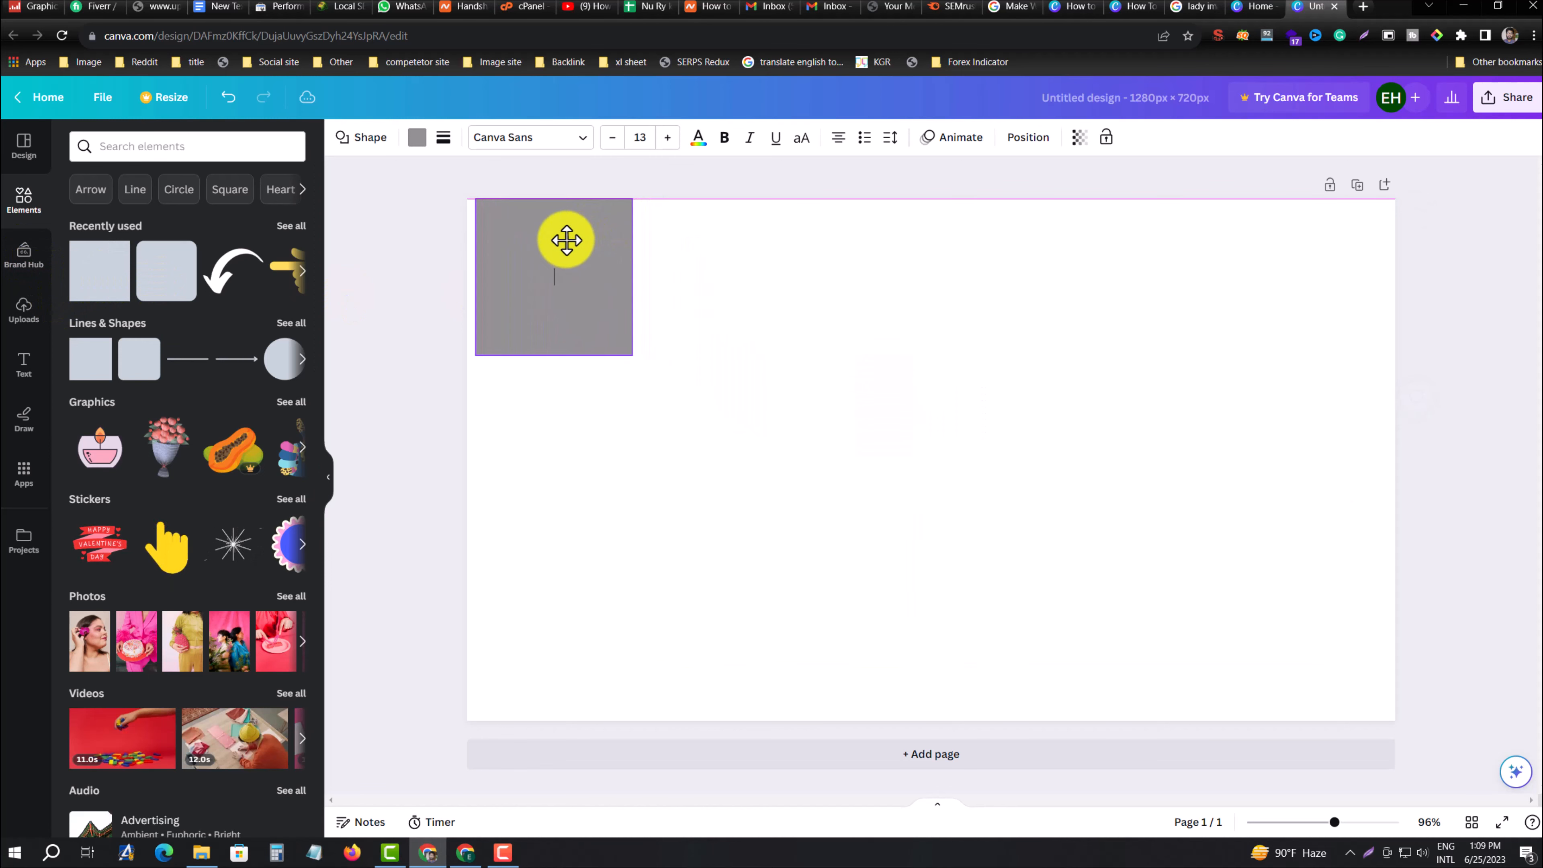
pyautogui.moveTo(632, 355); pyautogui.dragTo(1388, 713)
# Fill the background square with the custom green #6ABF47
pyautogui.click(418, 139)
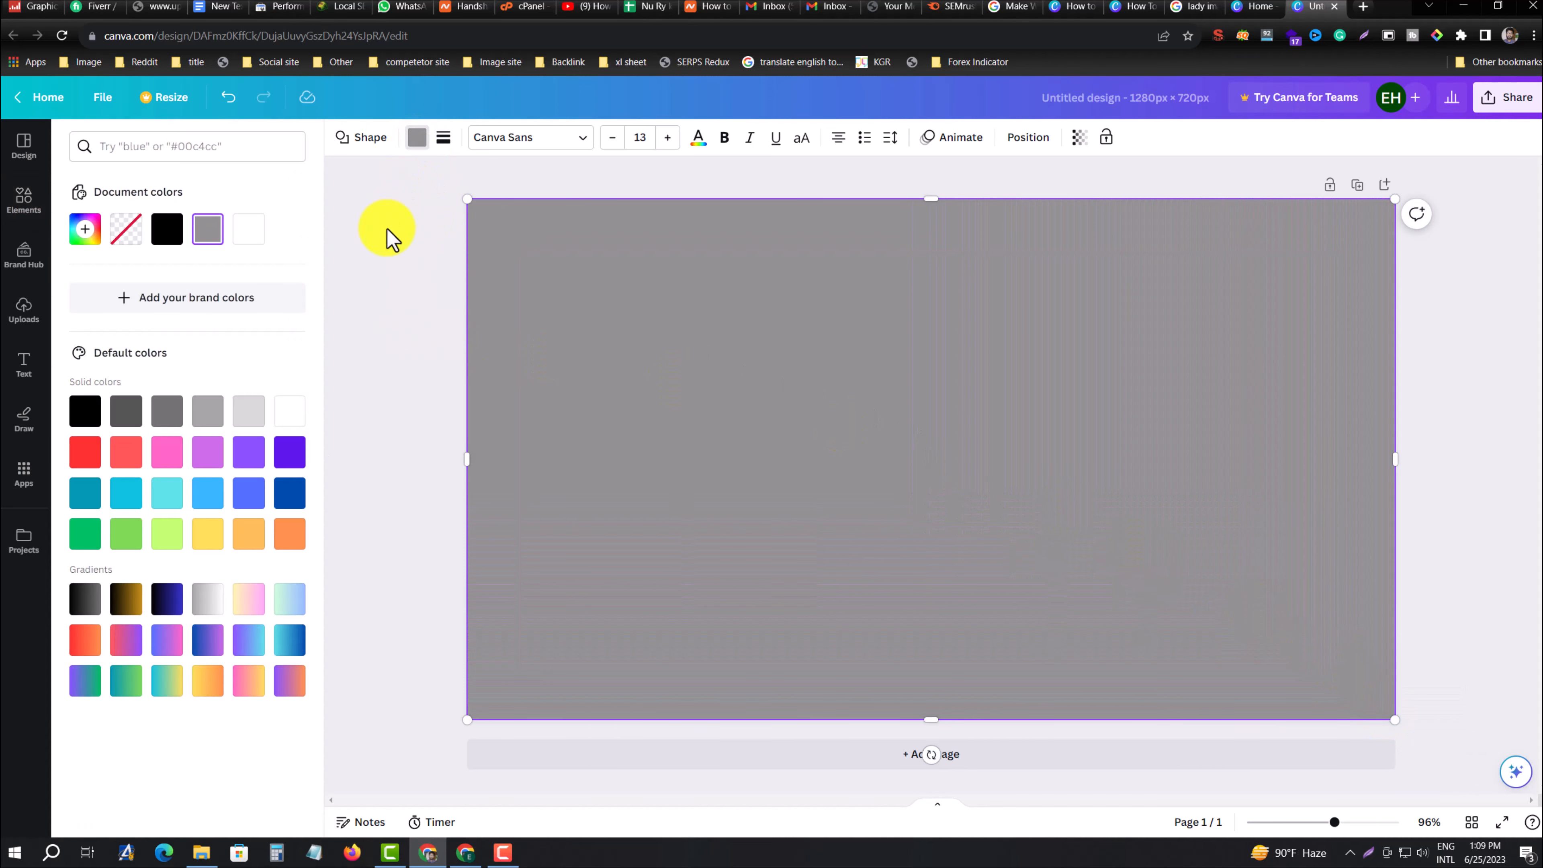
pyautogui.click(85, 230)
pyautogui.moveTo(172, 344); pyautogui.dragTo(203, 343)
pyautogui.moveTo(101, 396); pyautogui.dragTo(146, 396)
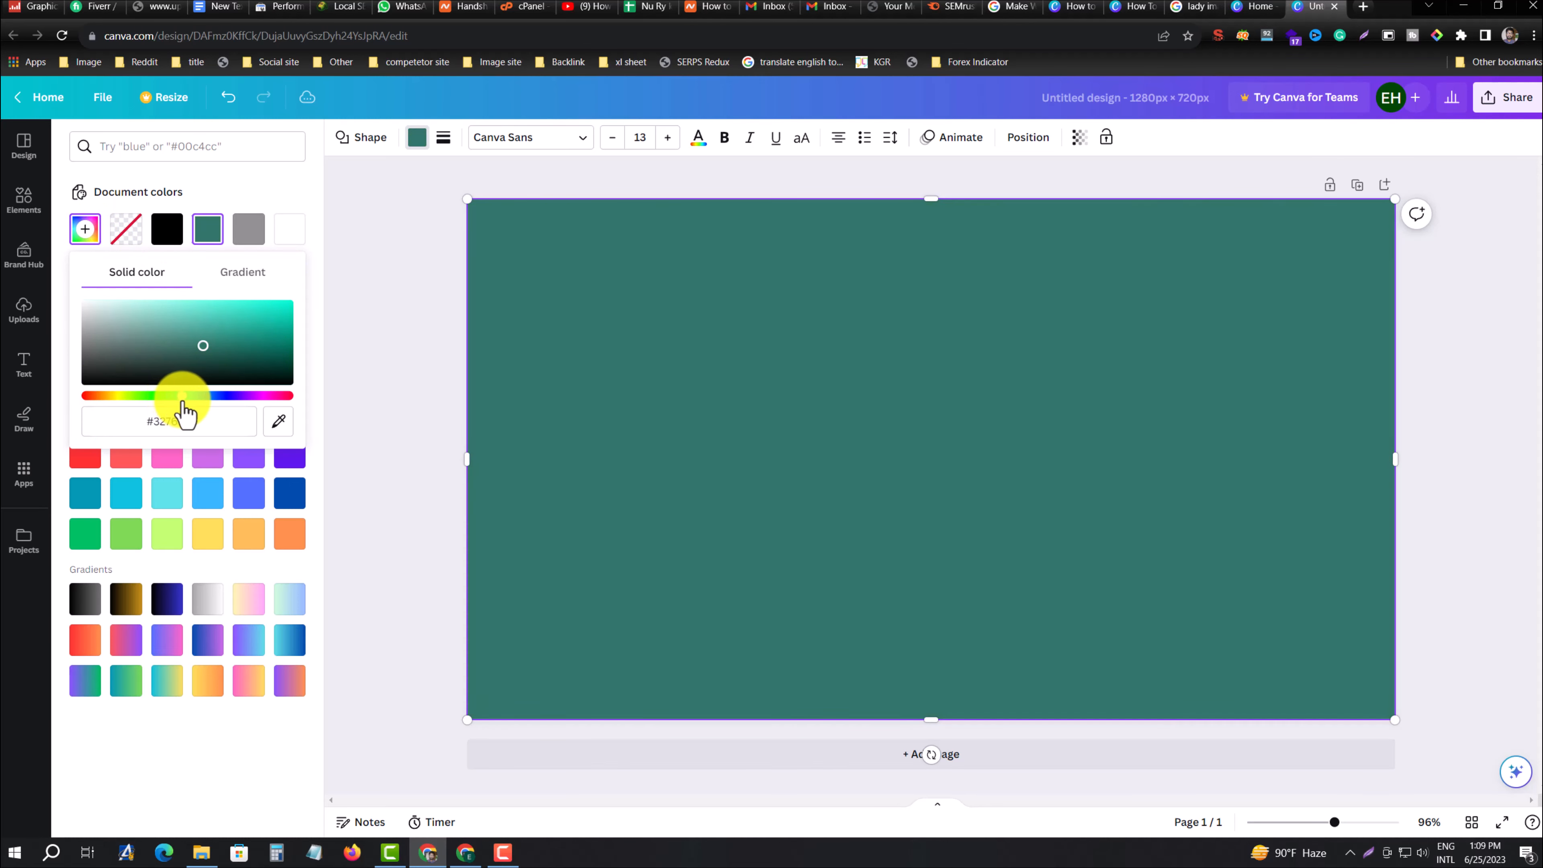
pyautogui.moveTo(183, 396)
pyautogui.mouseDown()
pyautogui.moveTo(222, 397)
pyautogui.moveTo(153, 396)
pyautogui.moveTo(214, 321)
pyautogui.mouseUp()
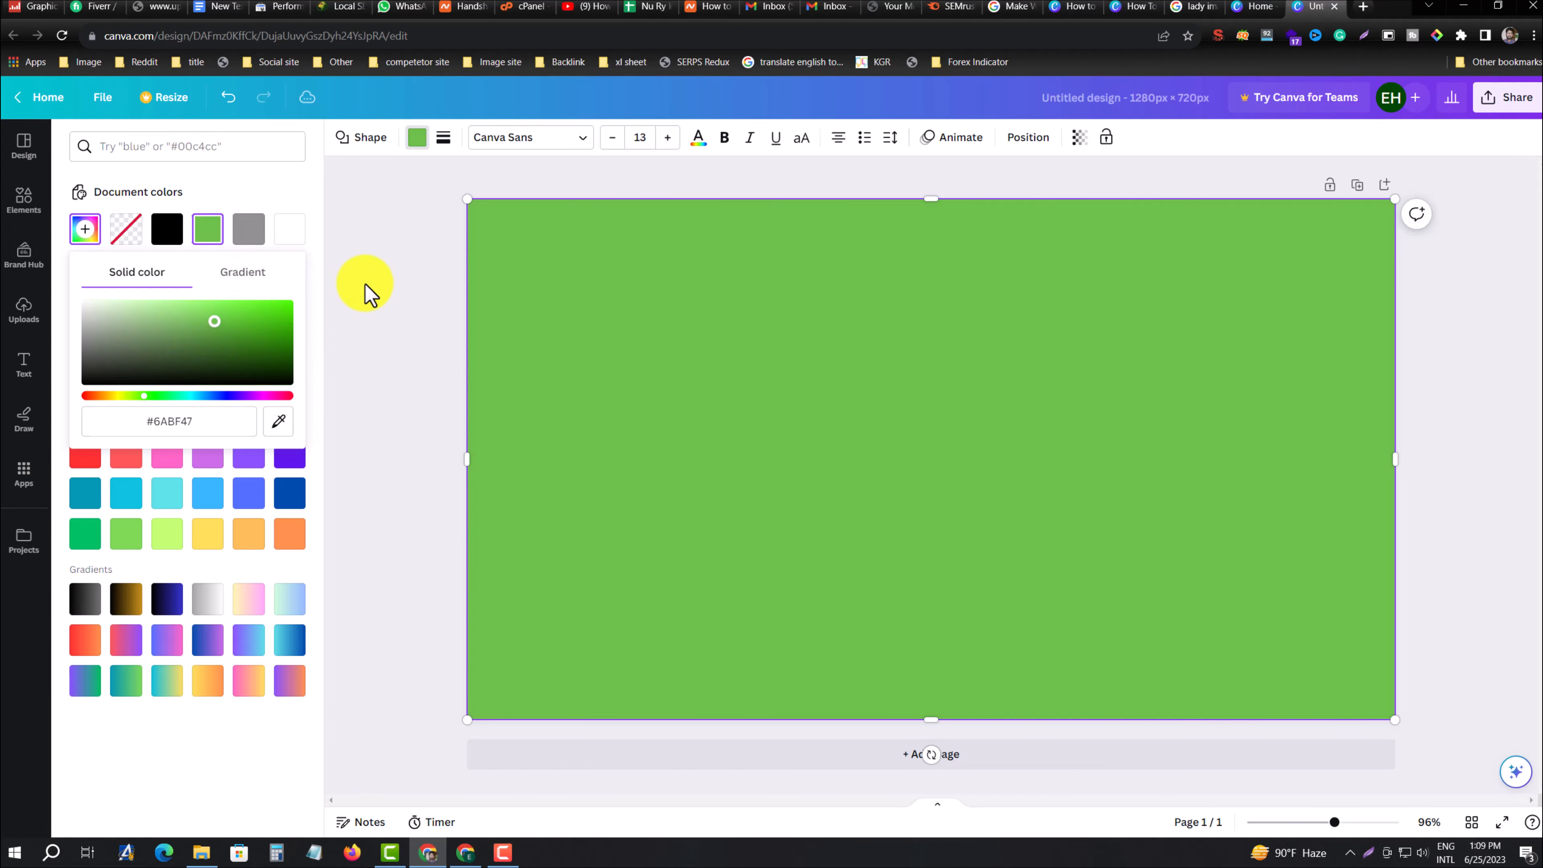
pyautogui.click(370, 297)
# Place the uploaded cut-out photo of the woman on the right side of the page and enlarge it to about full page height
pyautogui.click(19, 309)
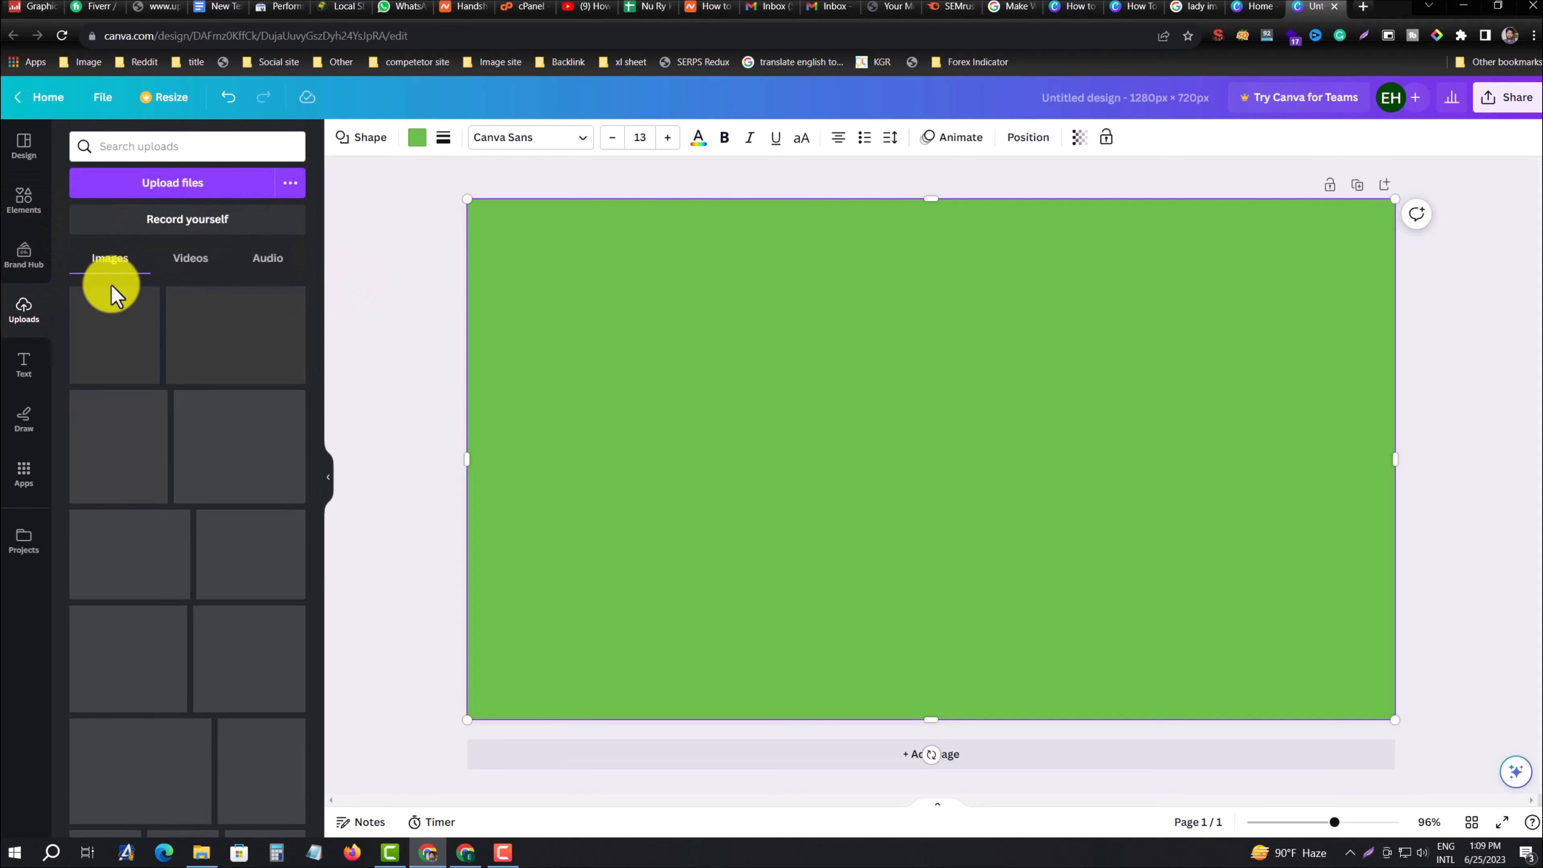
pyautogui.click(97, 335)
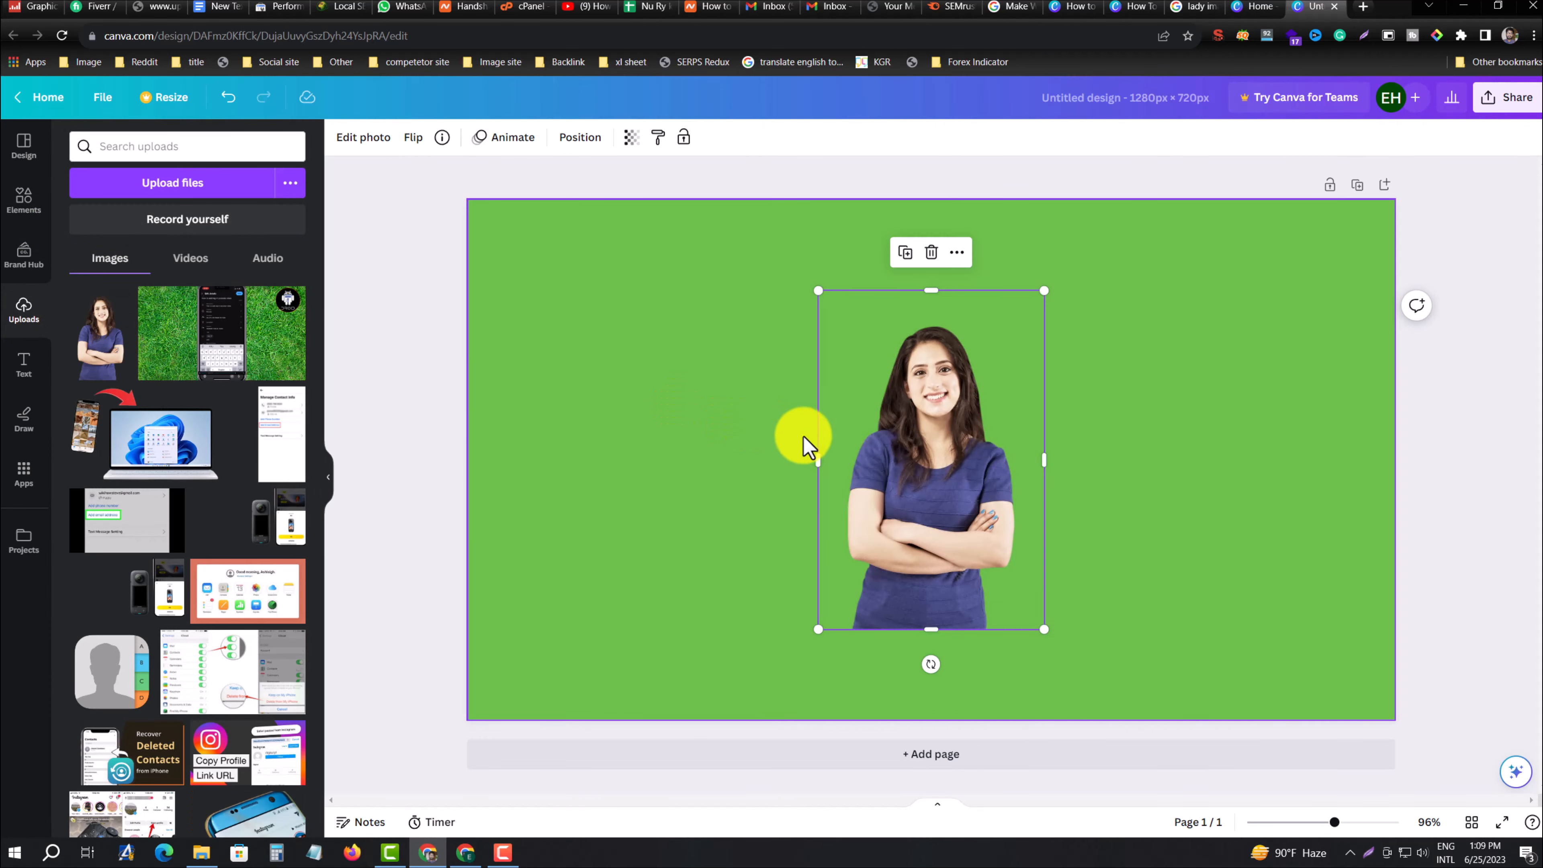
pyautogui.moveTo(909, 420); pyautogui.dragTo(1218, 325)
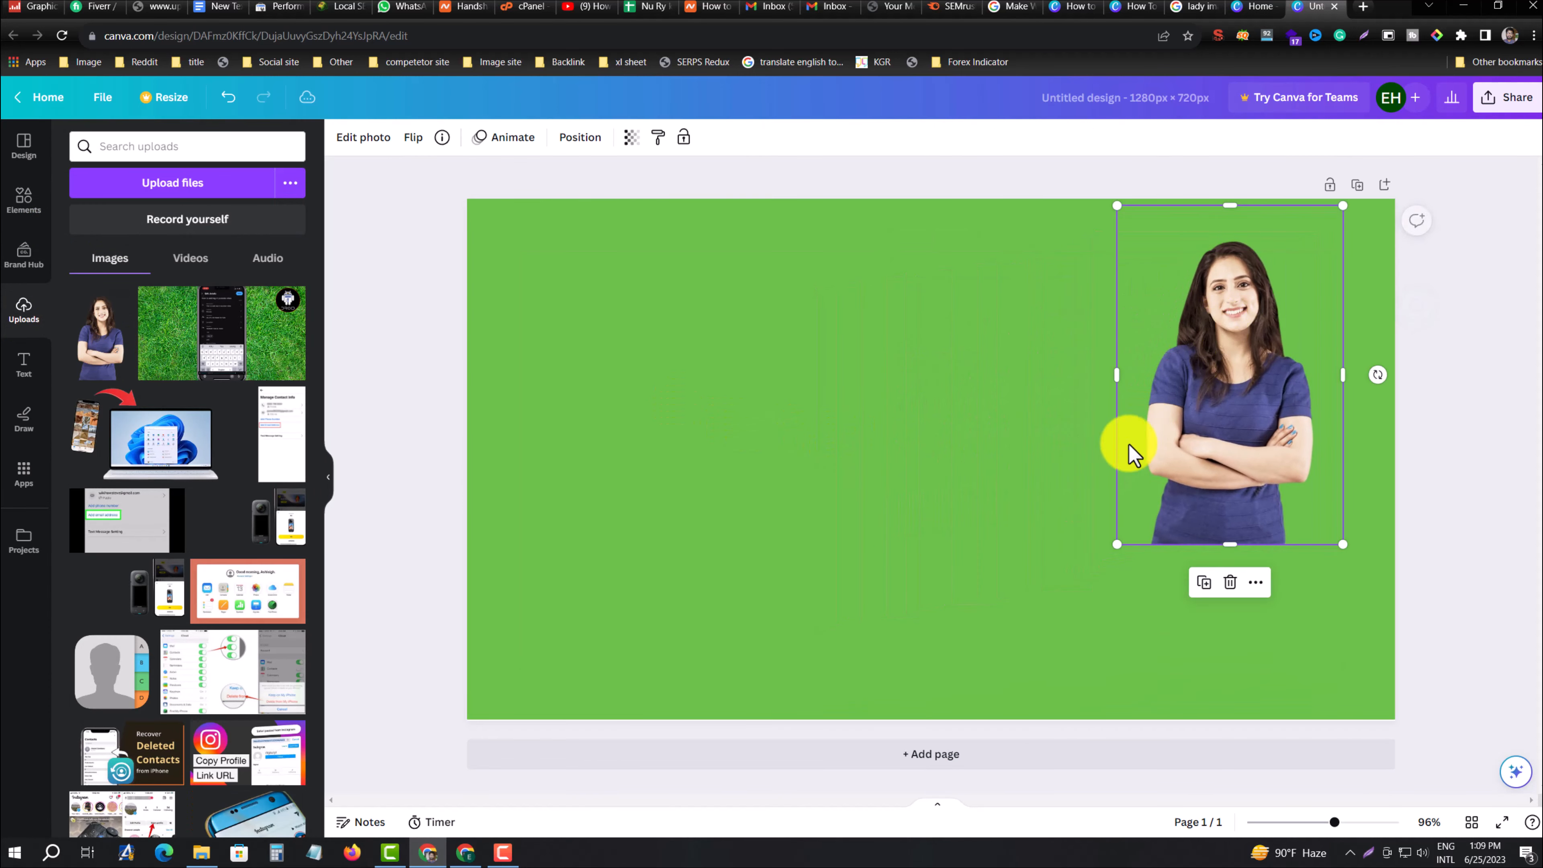
pyautogui.moveTo(1114, 545); pyautogui.dragTo(907, 662)
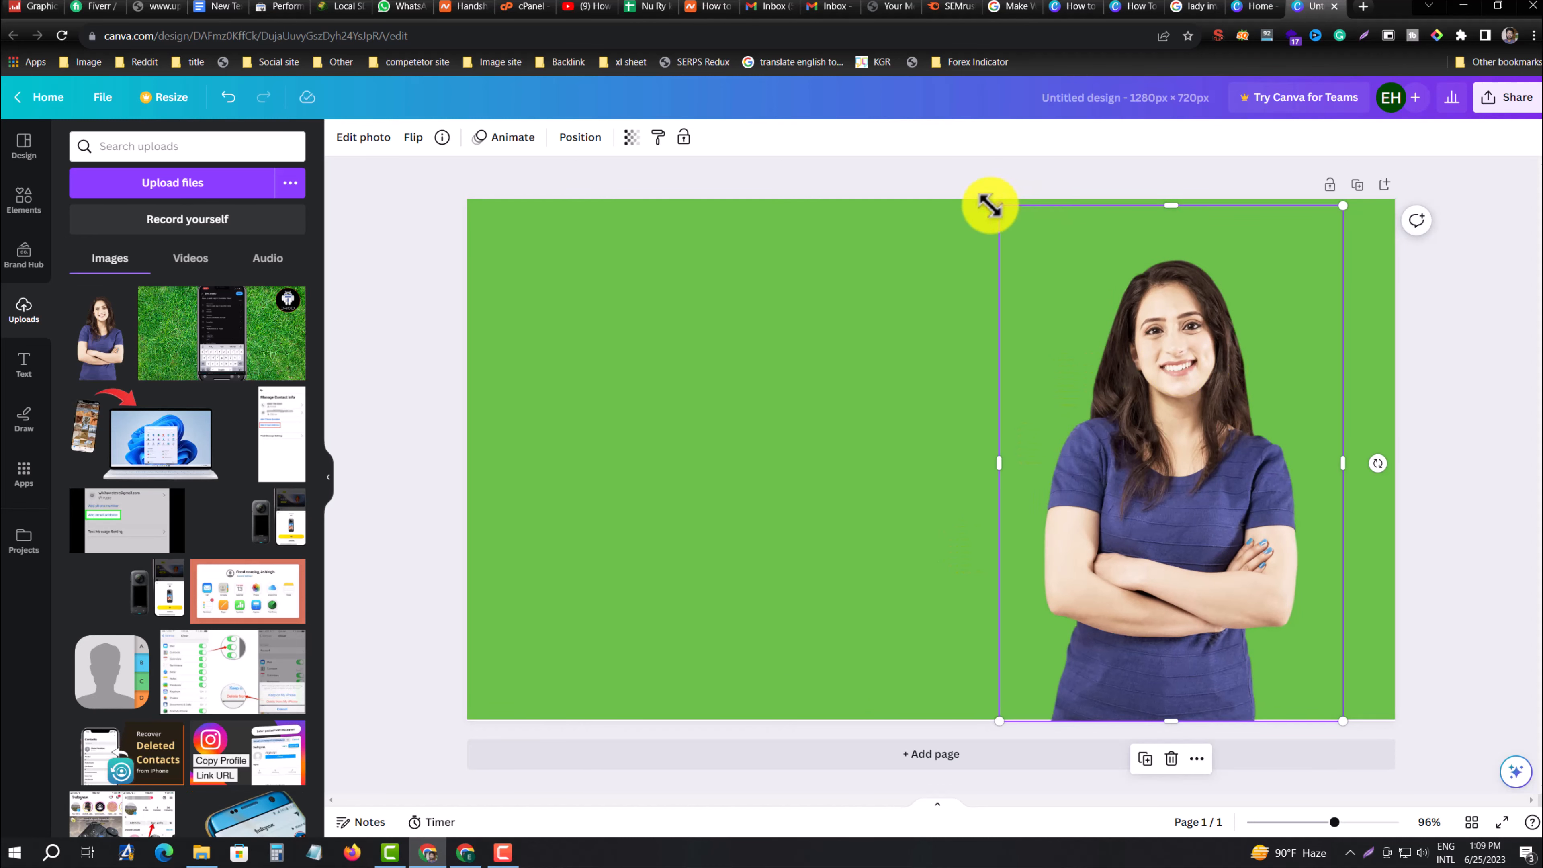
pyautogui.moveTo(990, 206); pyautogui.dragTo(919, 178)
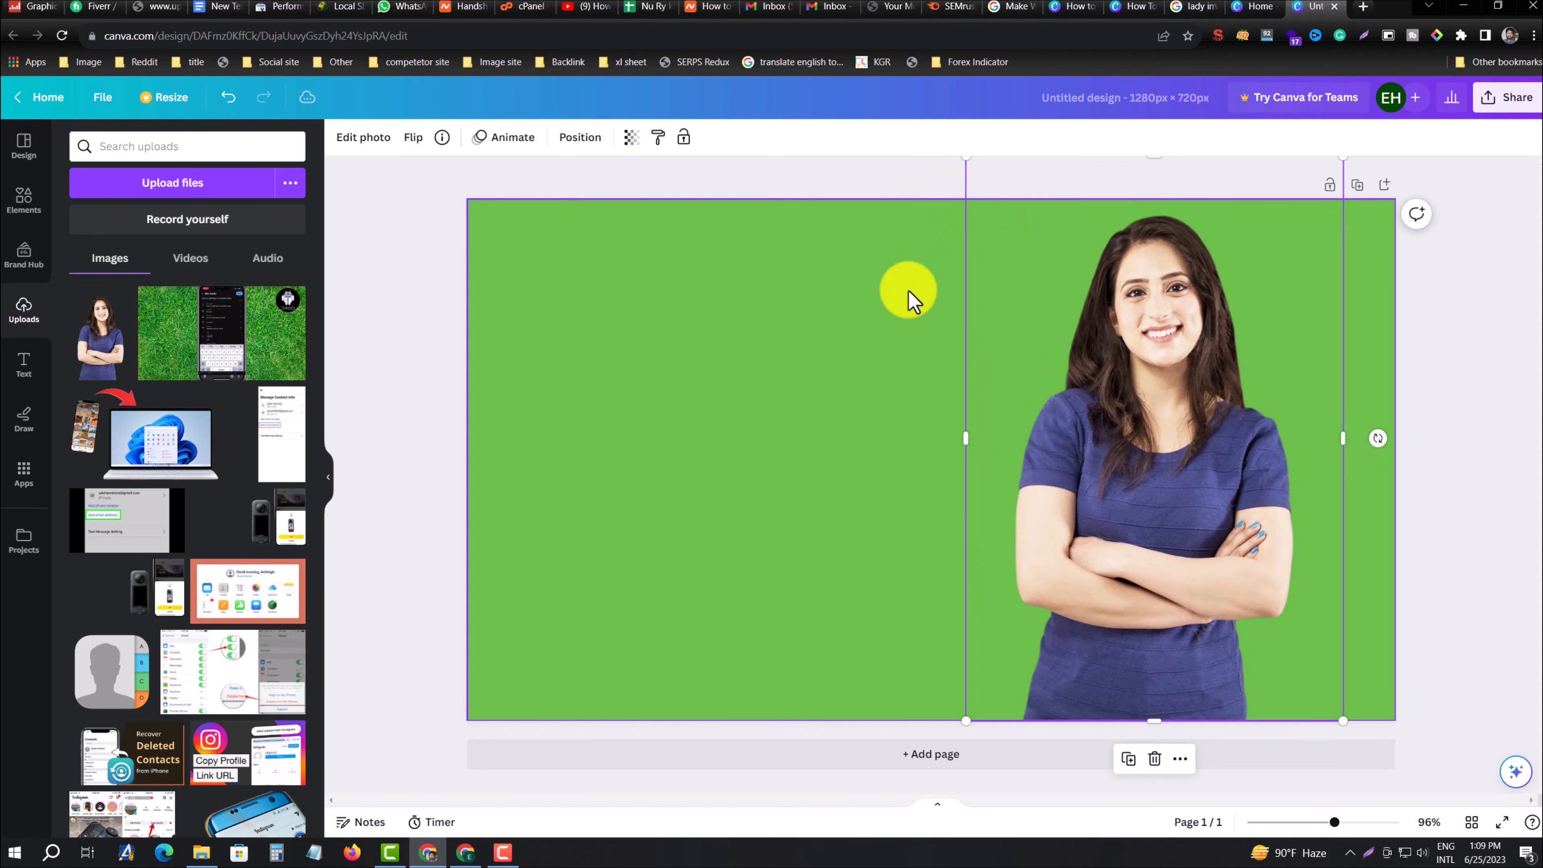
pyautogui.click(1452, 403)
# Apply a Glow shadow to the woman's photo with colour #FFFFFF and size 71
pyautogui.click(1203, 393)
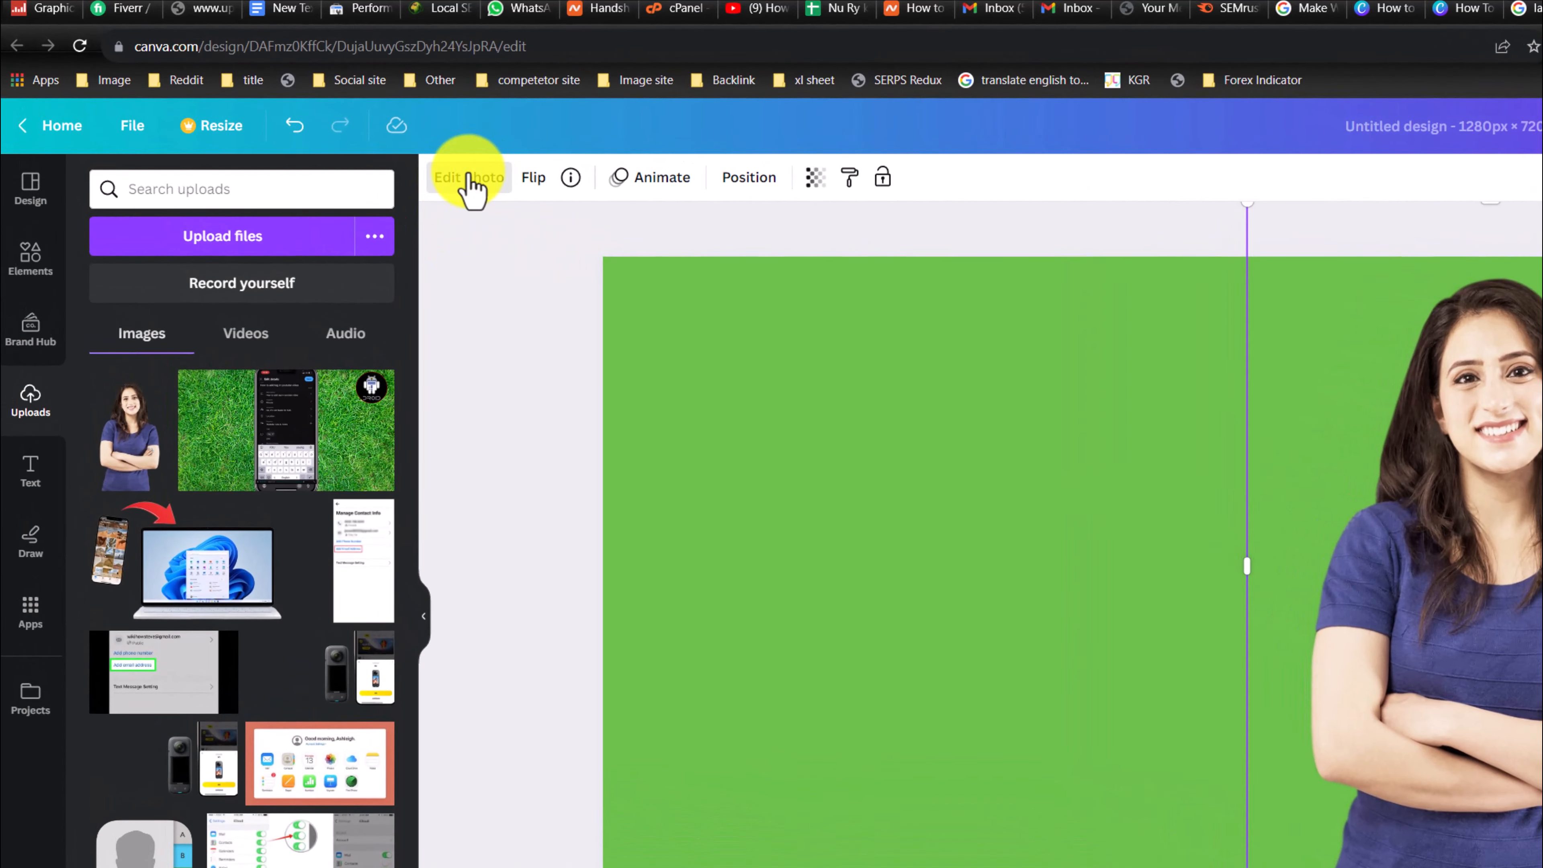
pyautogui.click(473, 182)
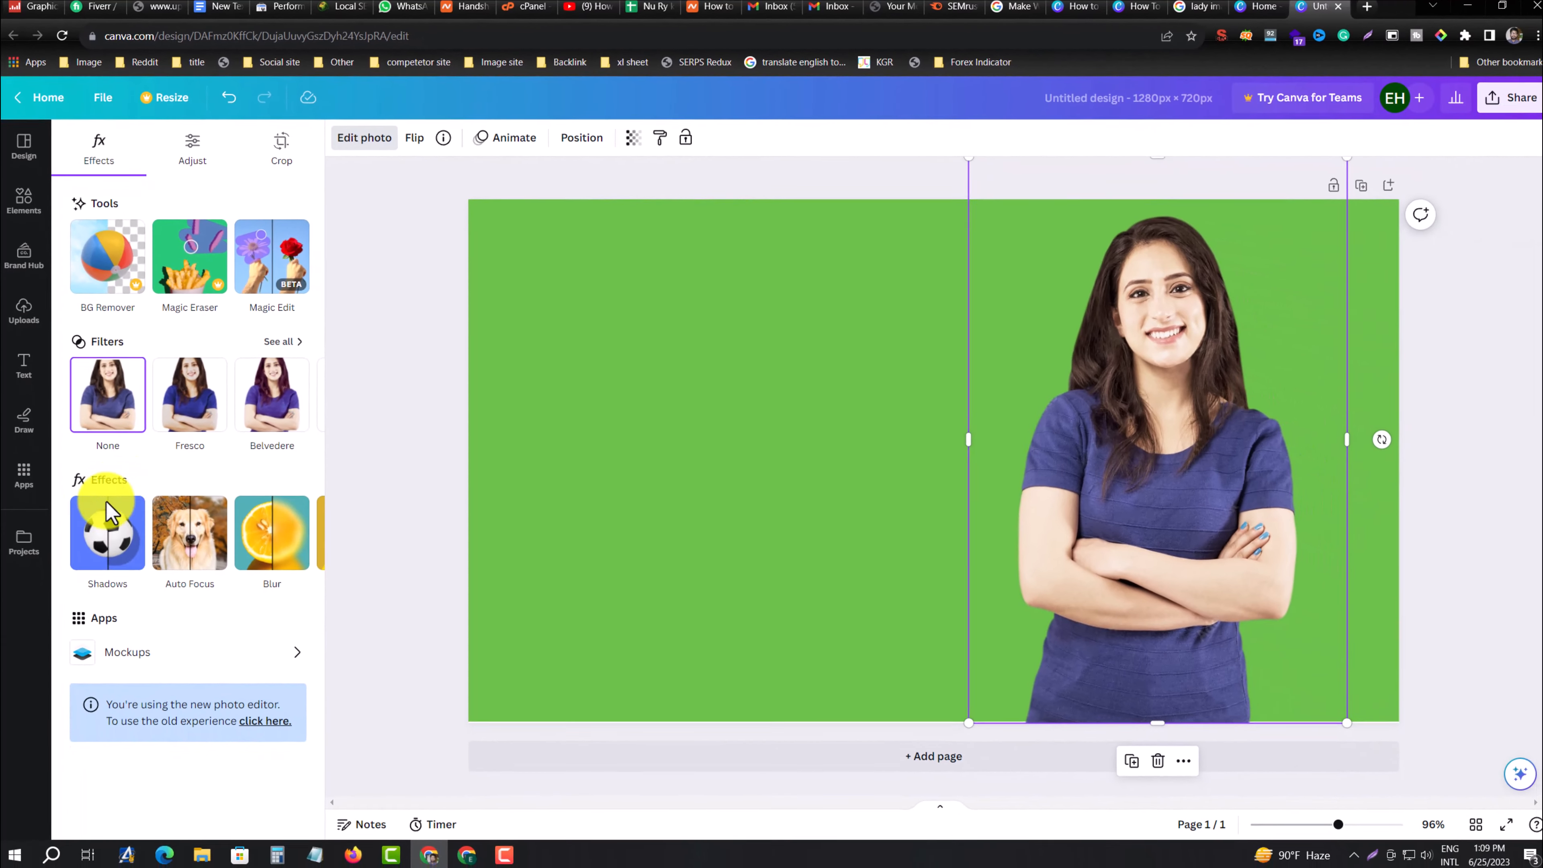
pyautogui.click(116, 539)
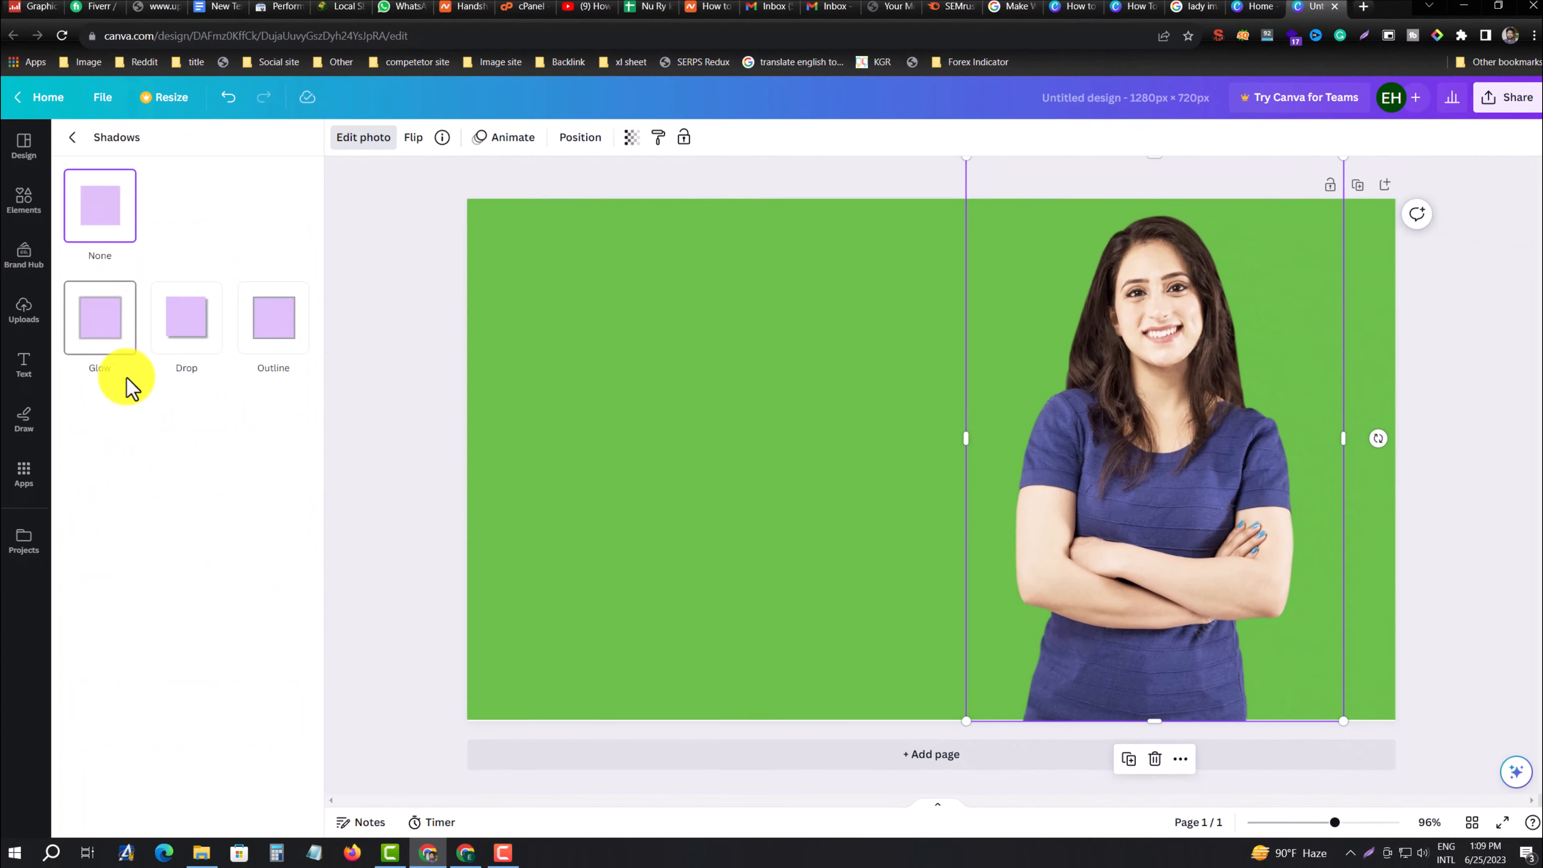
pyautogui.click(105, 326)
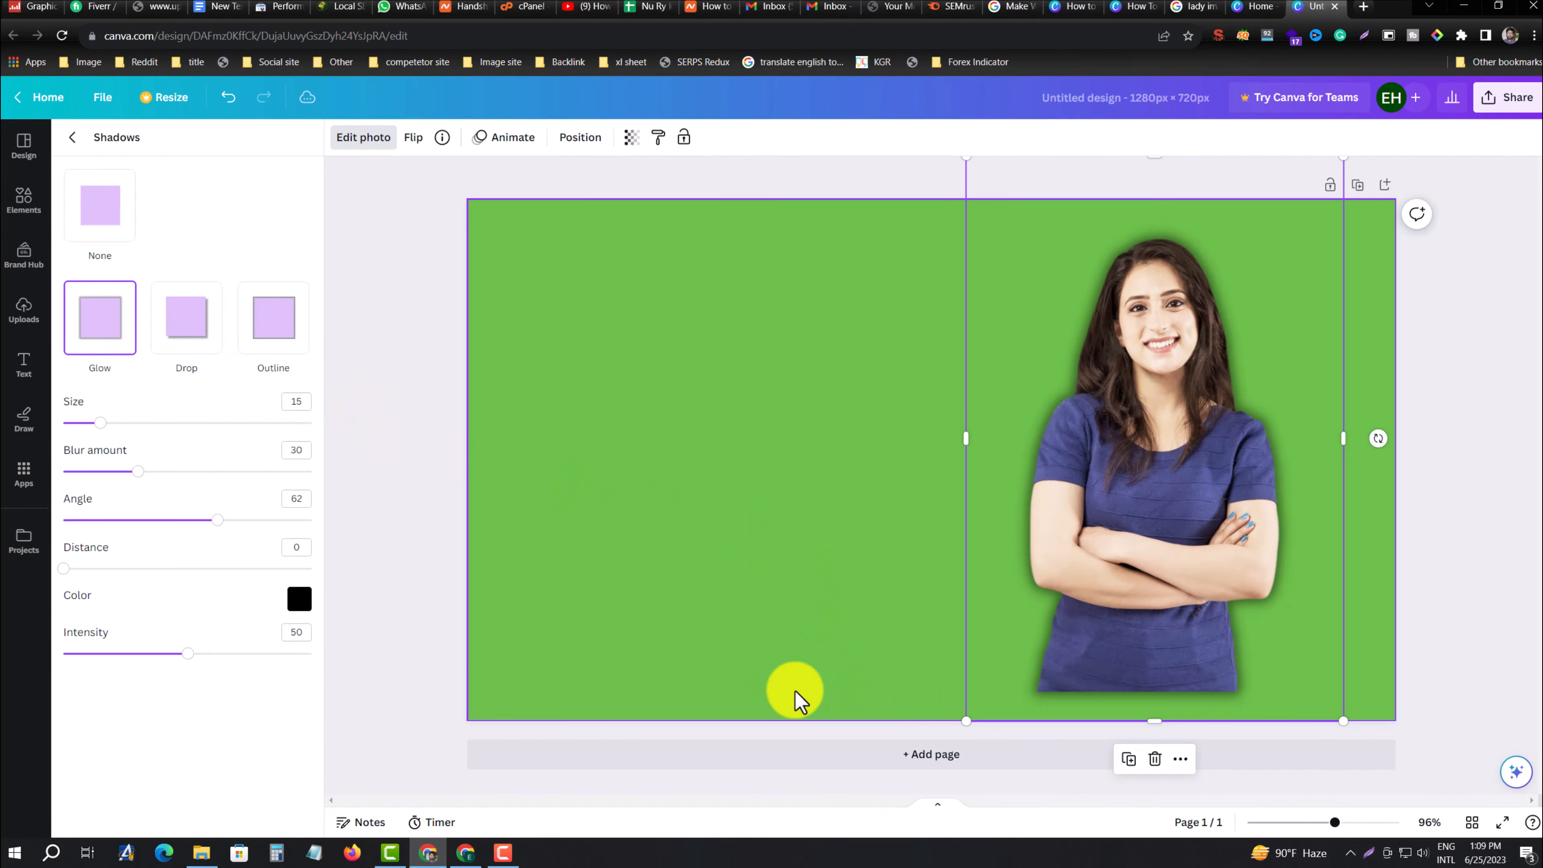
pyautogui.click(299, 599)
pyautogui.moveTo(345, 684); pyautogui.dragTo(294, 616)
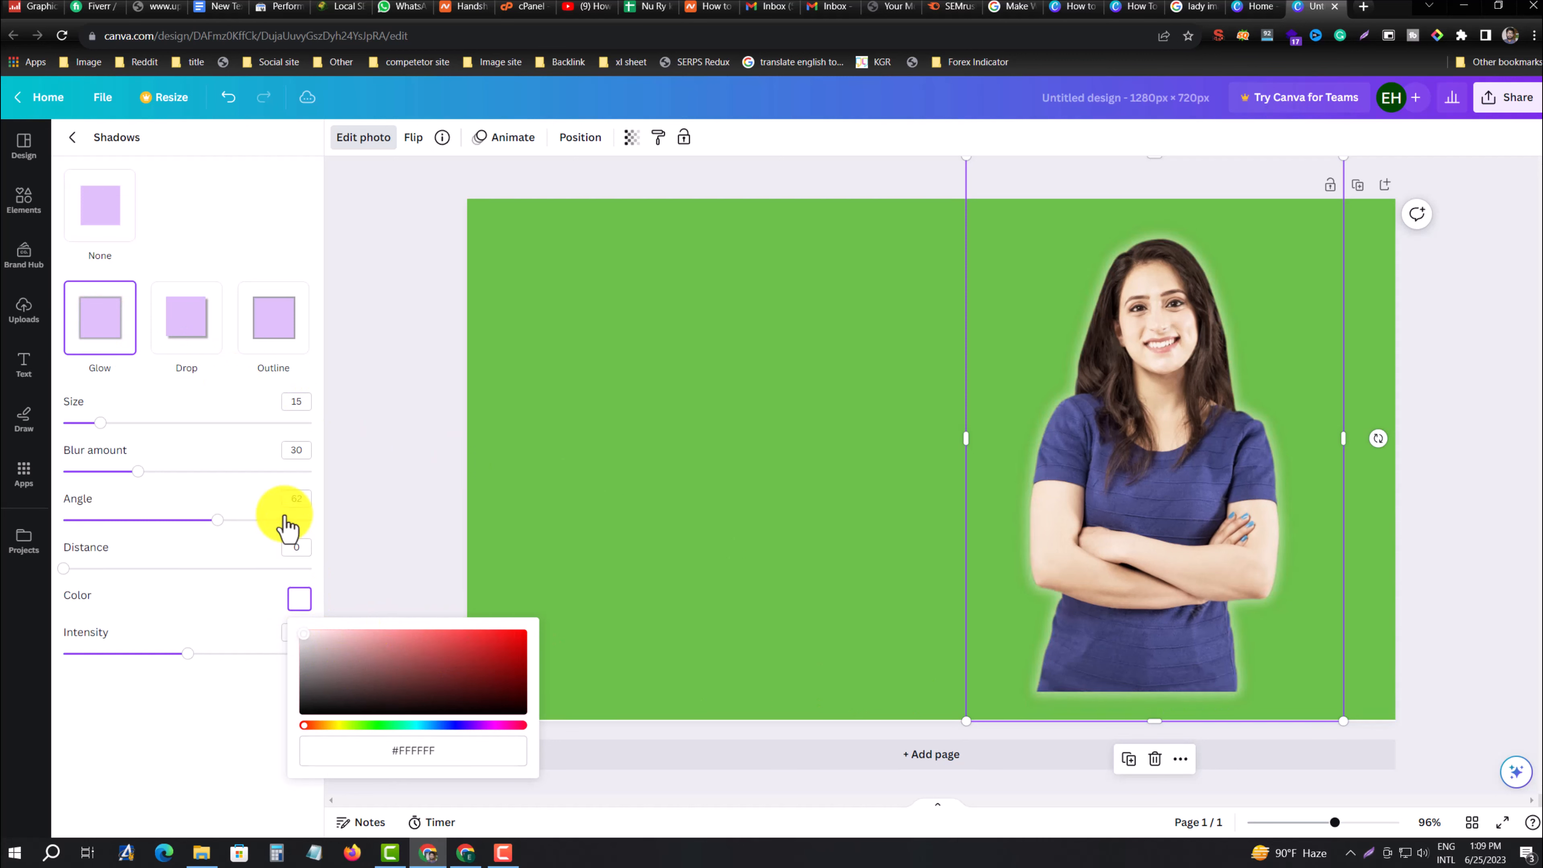
pyautogui.moveTo(98, 422); pyautogui.dragTo(239, 437)
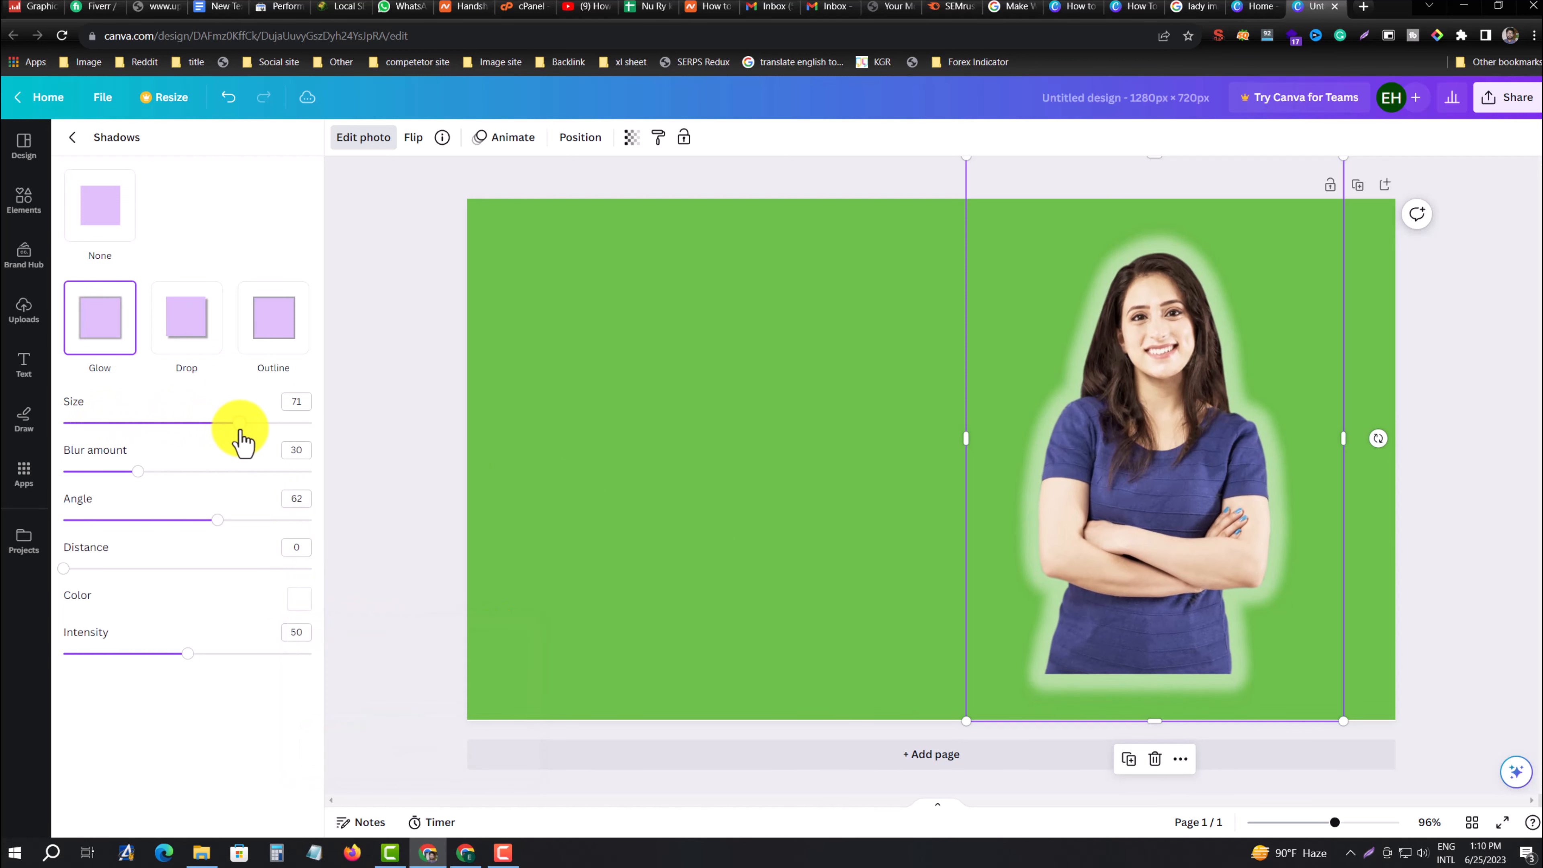
# Enlarge the woman's photo past the page's bottom edge and keep the green background aligned with the page
pyautogui.moveTo(963, 722); pyautogui.dragTo(915, 781)
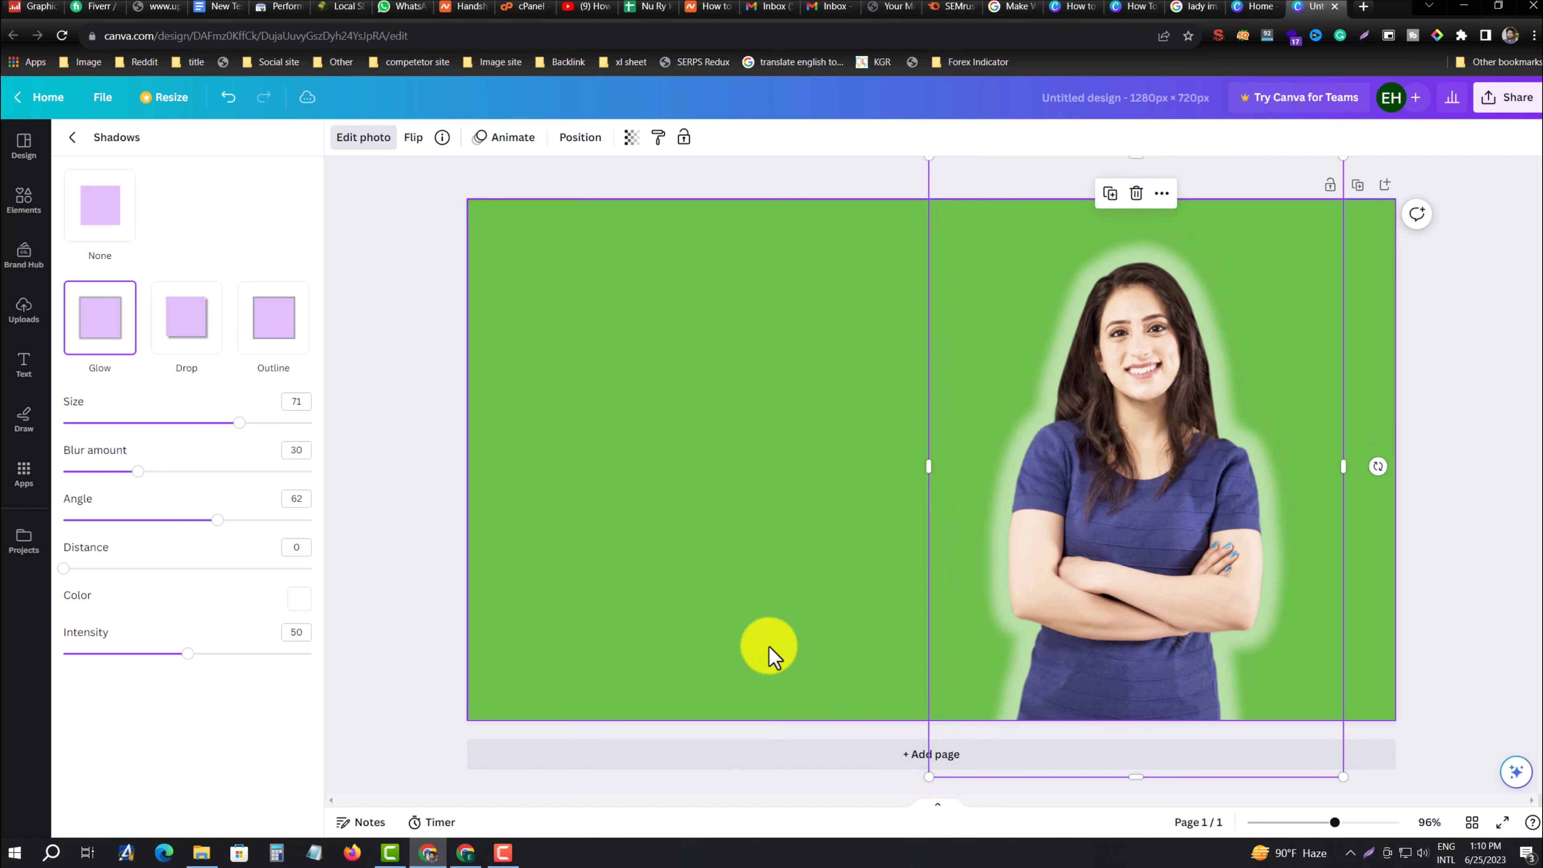
pyautogui.click(760, 650)
pyautogui.moveTo(929, 721); pyautogui.dragTo(930, 728)
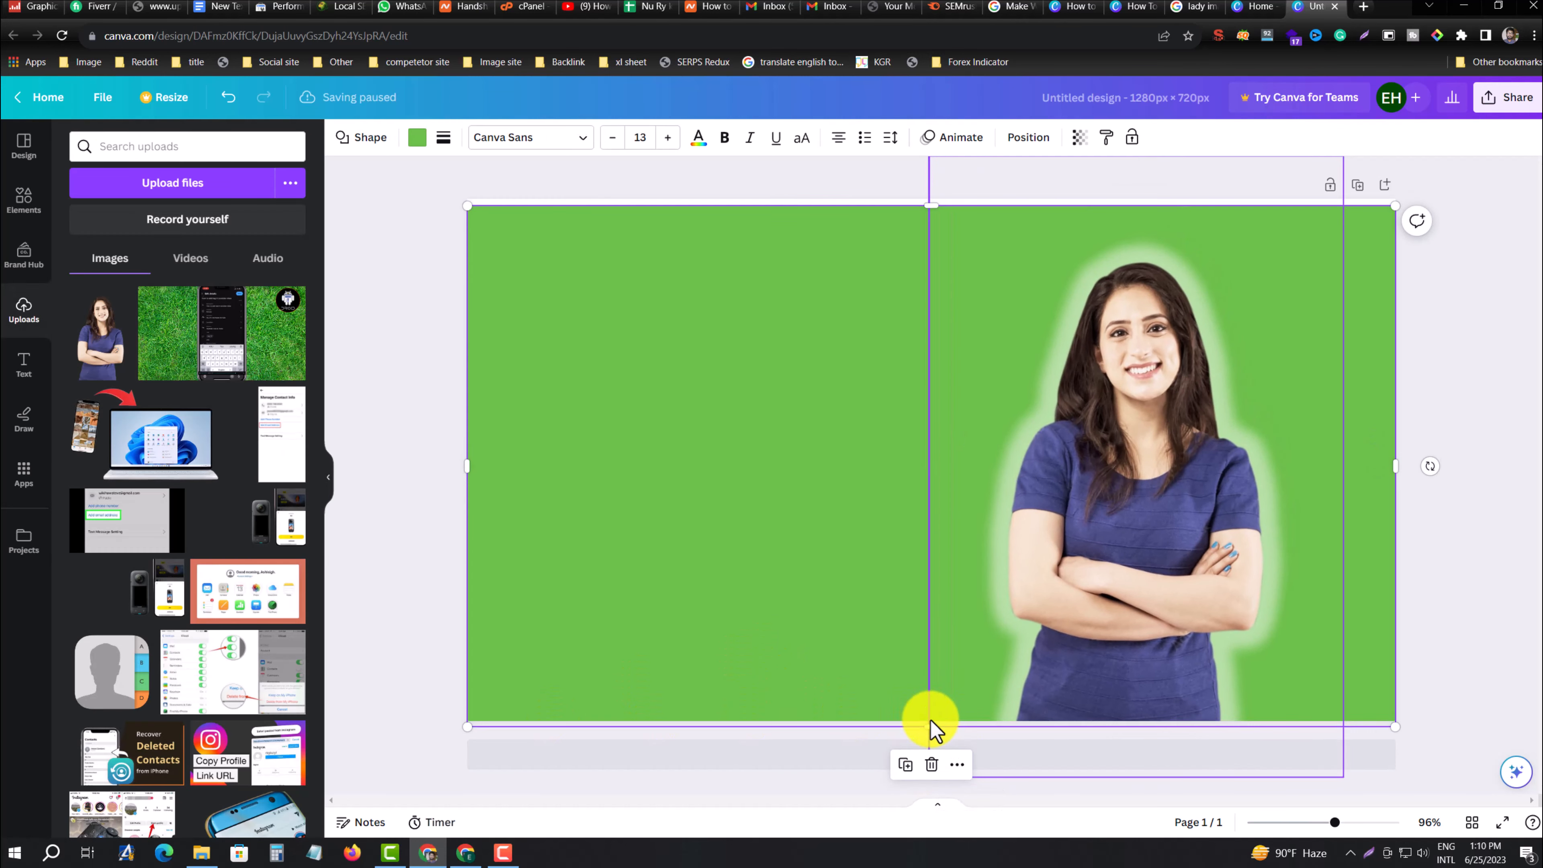
pyautogui.click(929, 728)
pyautogui.click(856, 607)
pyautogui.moveTo(933, 205); pyautogui.dragTo(931, 199)
# Adjust the photo's glow to size 59, blur amount 0, distance 13 and intensity 62
pyautogui.click(1075, 480)
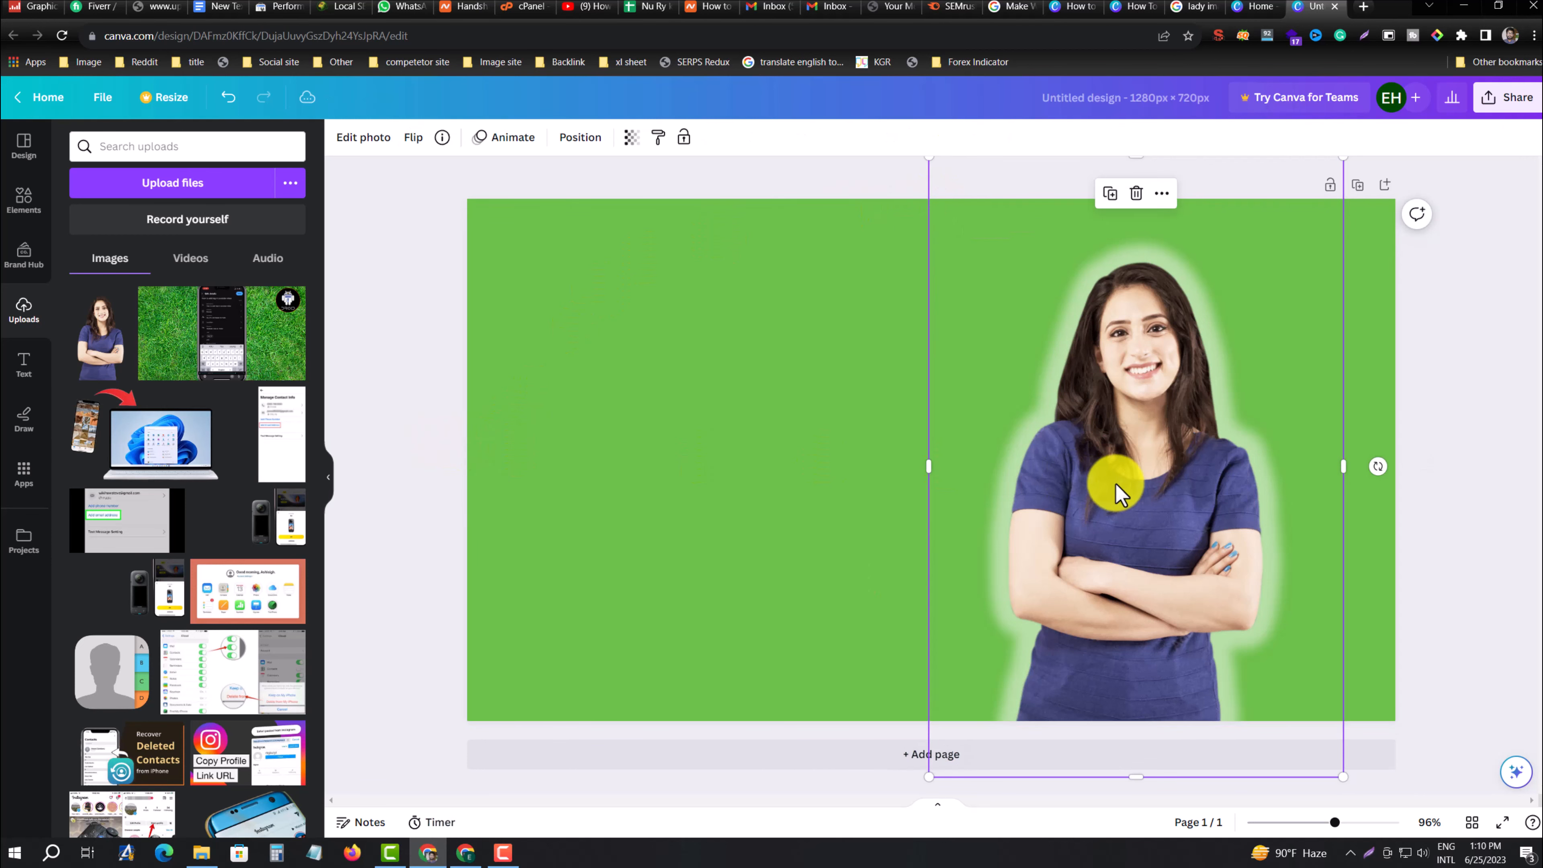
pyautogui.click(365, 137)
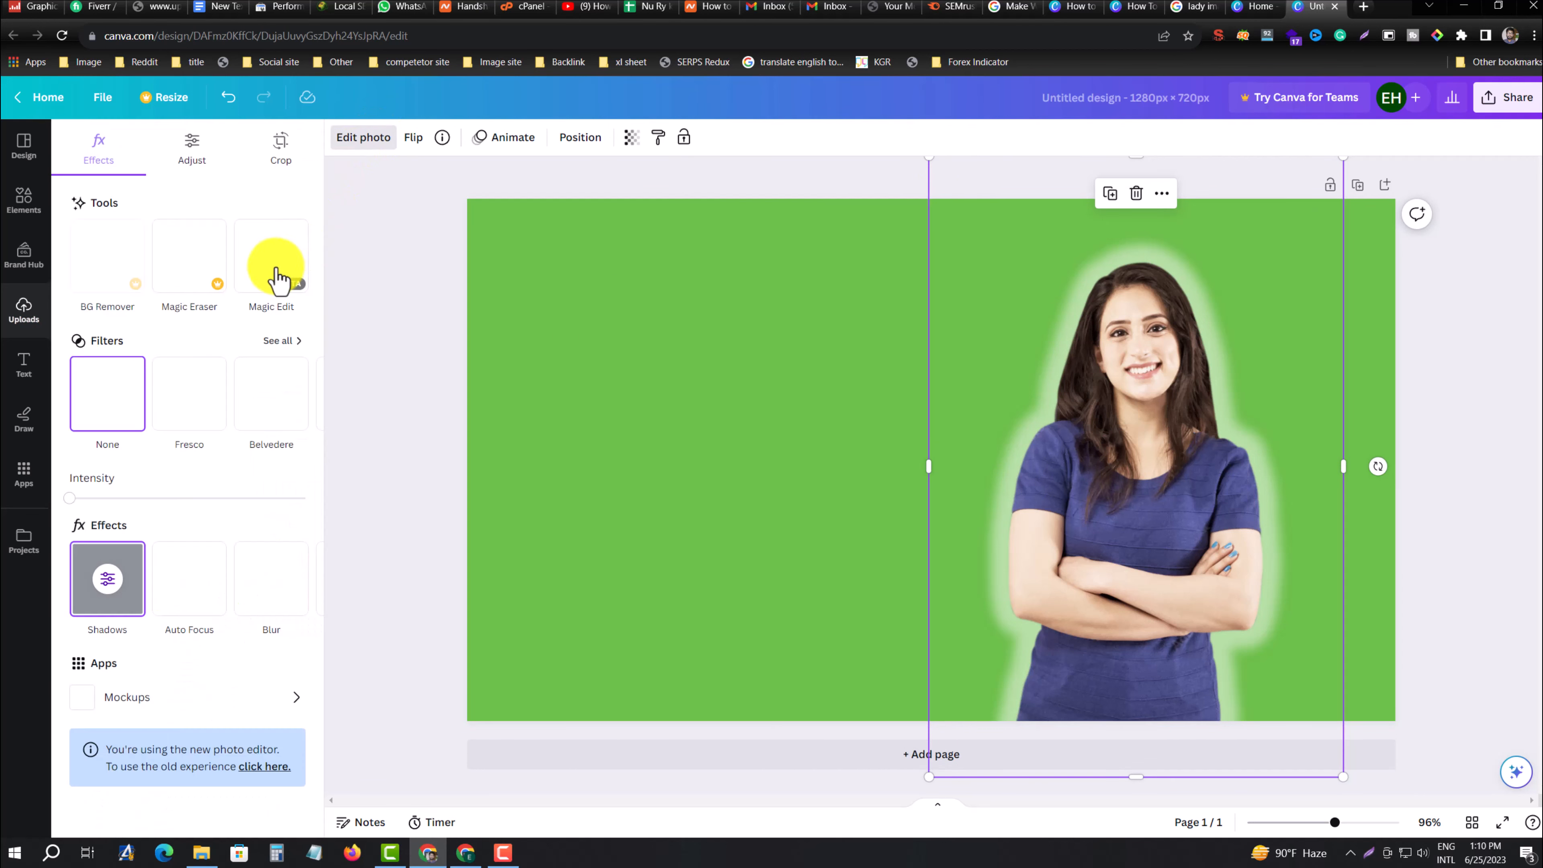
pyautogui.click(108, 533)
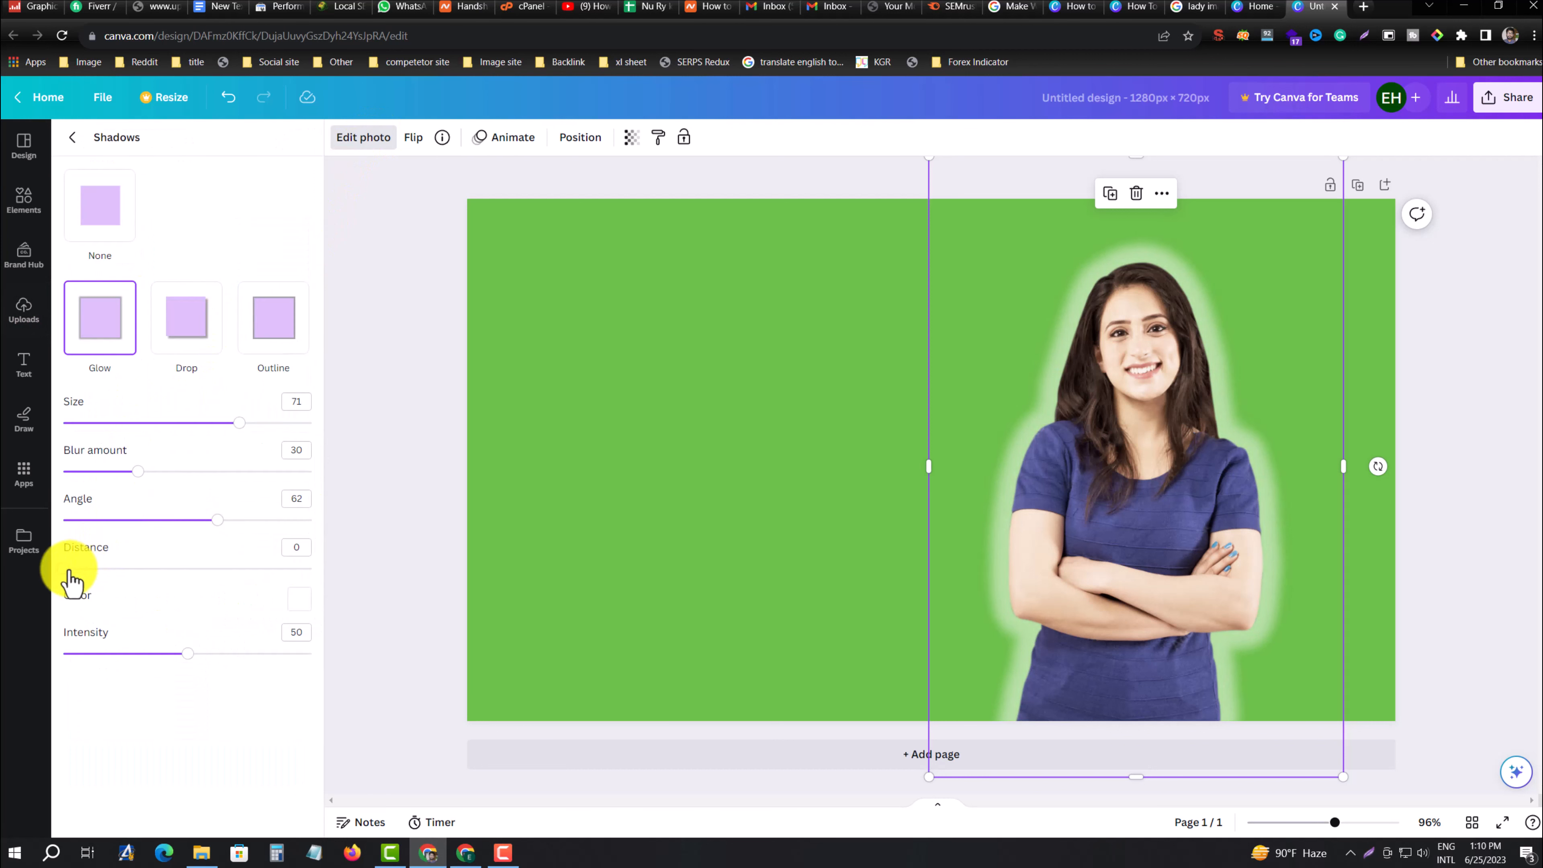
pyautogui.moveTo(70, 571)
pyautogui.mouseDown()
pyautogui.moveTo(160, 571)
pyautogui.moveTo(92, 580)
pyautogui.mouseUp()
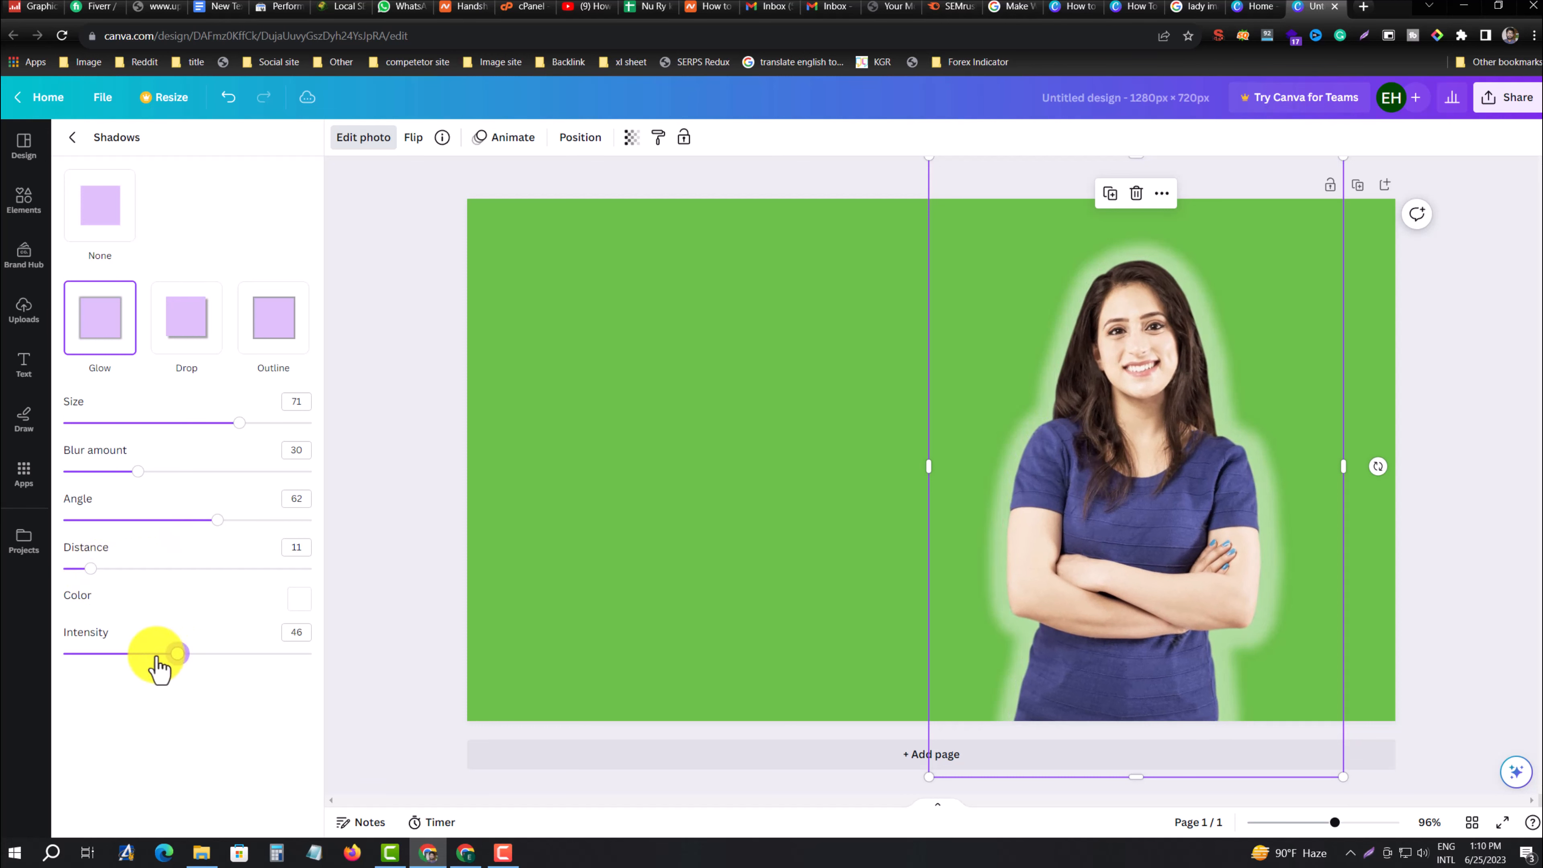
pyautogui.moveTo(158, 658); pyautogui.dragTo(215, 637)
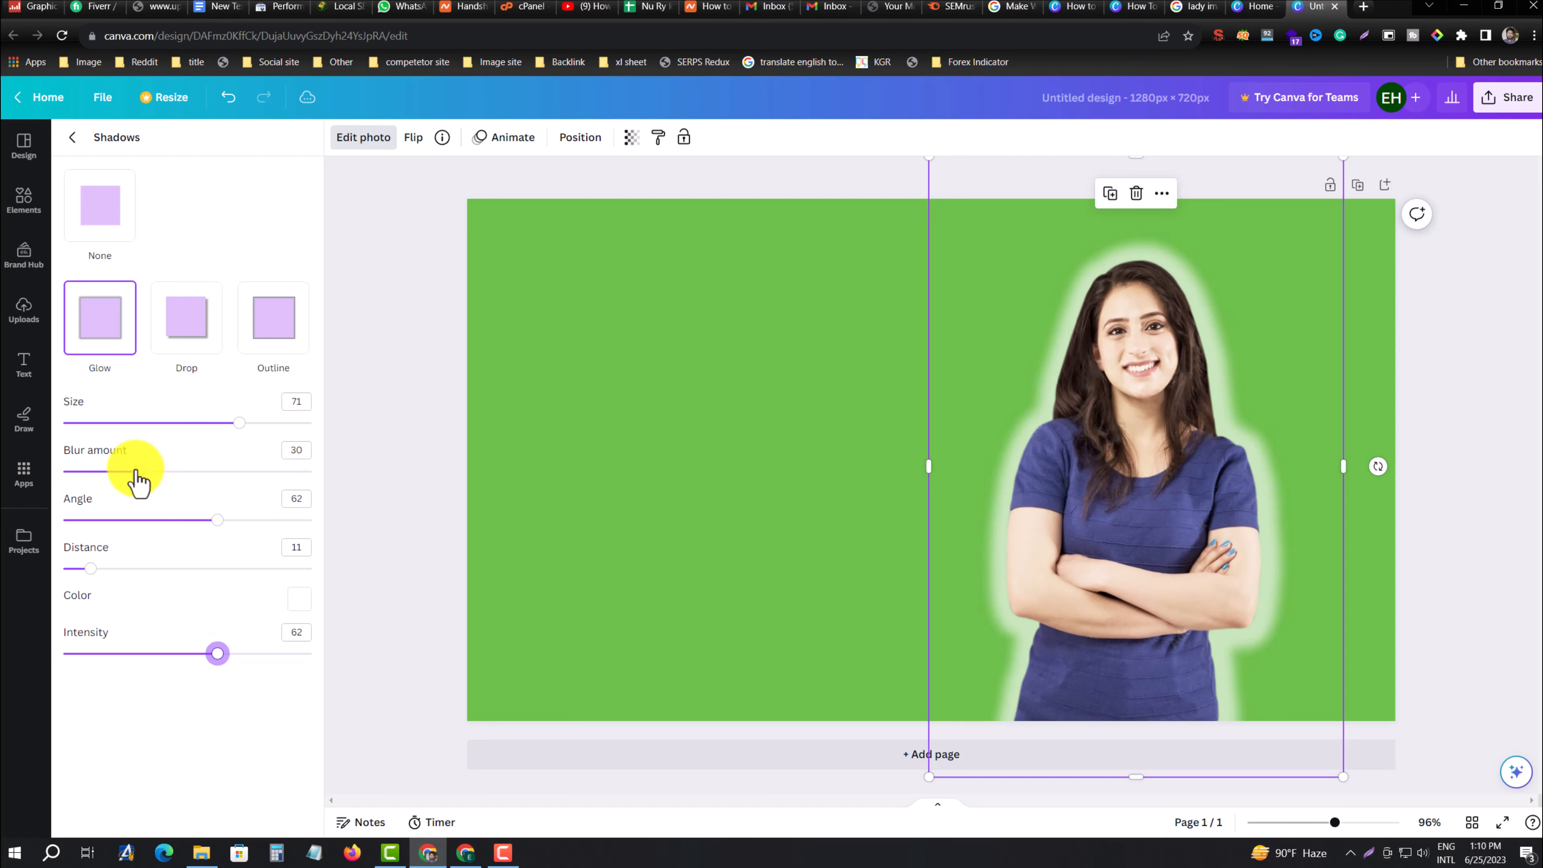
pyautogui.moveTo(136, 472); pyautogui.dragTo(58, 473)
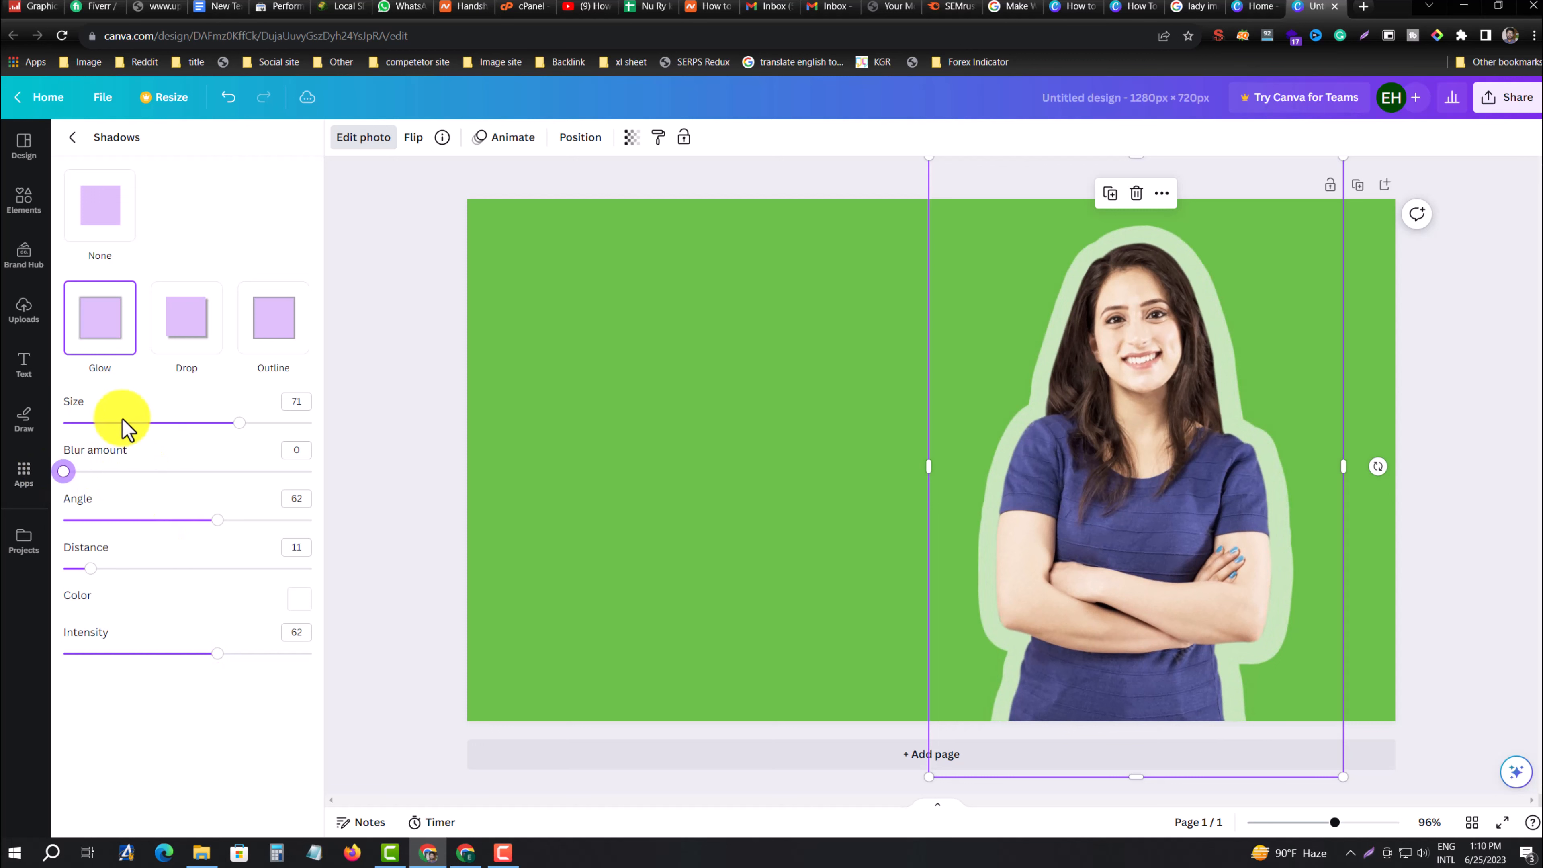
pyautogui.moveTo(240, 433); pyautogui.dragTo(209, 424)
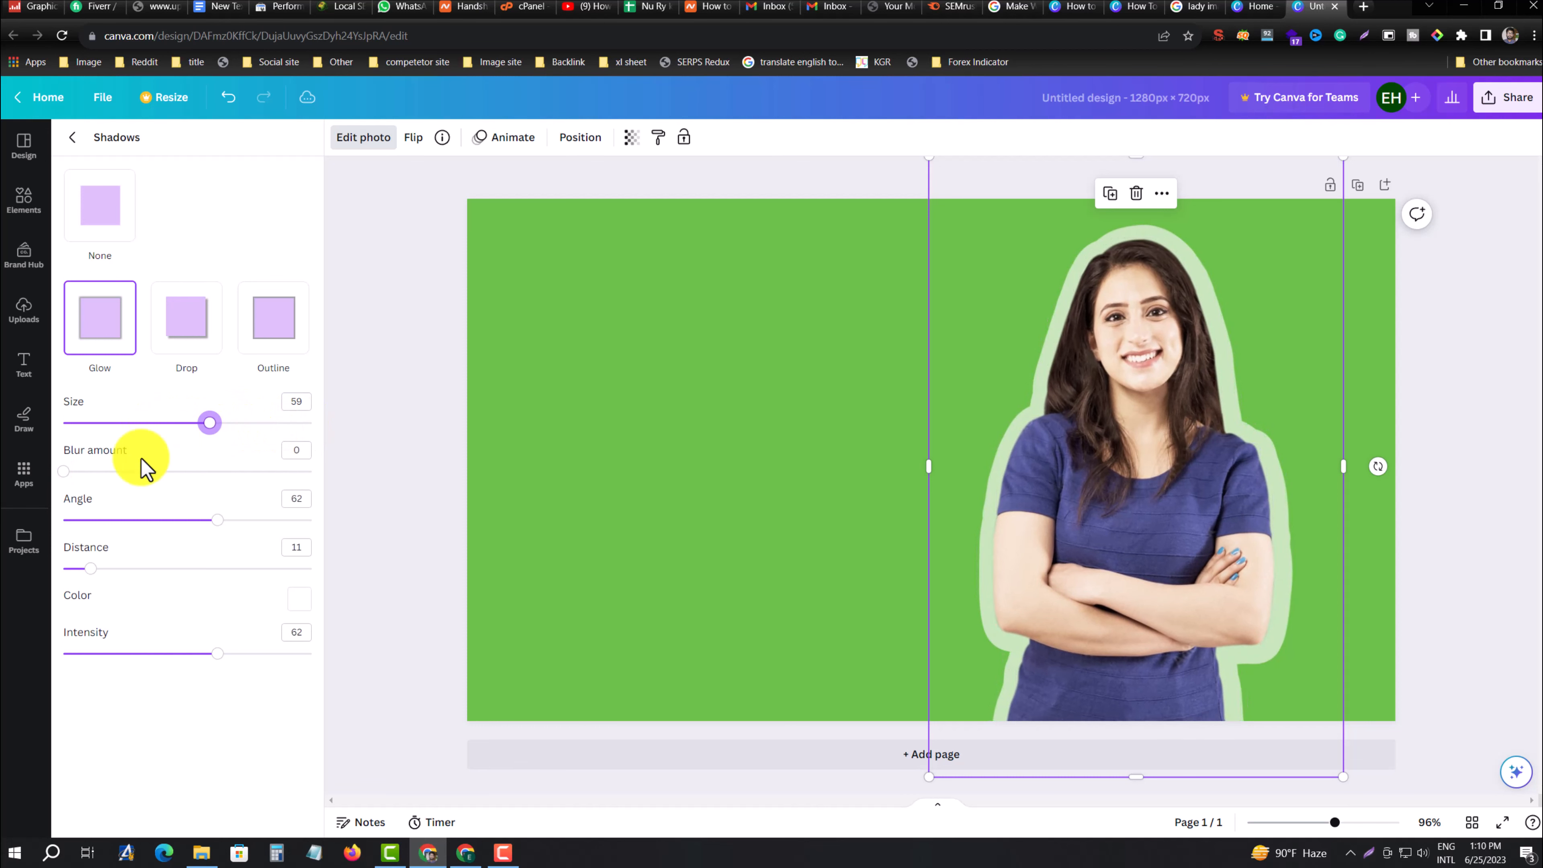
pyautogui.moveTo(92, 579); pyautogui.dragTo(97, 581)
# Try other hues for the photo's glow and set the colour back to #FFFFFF
pyautogui.click(299, 599)
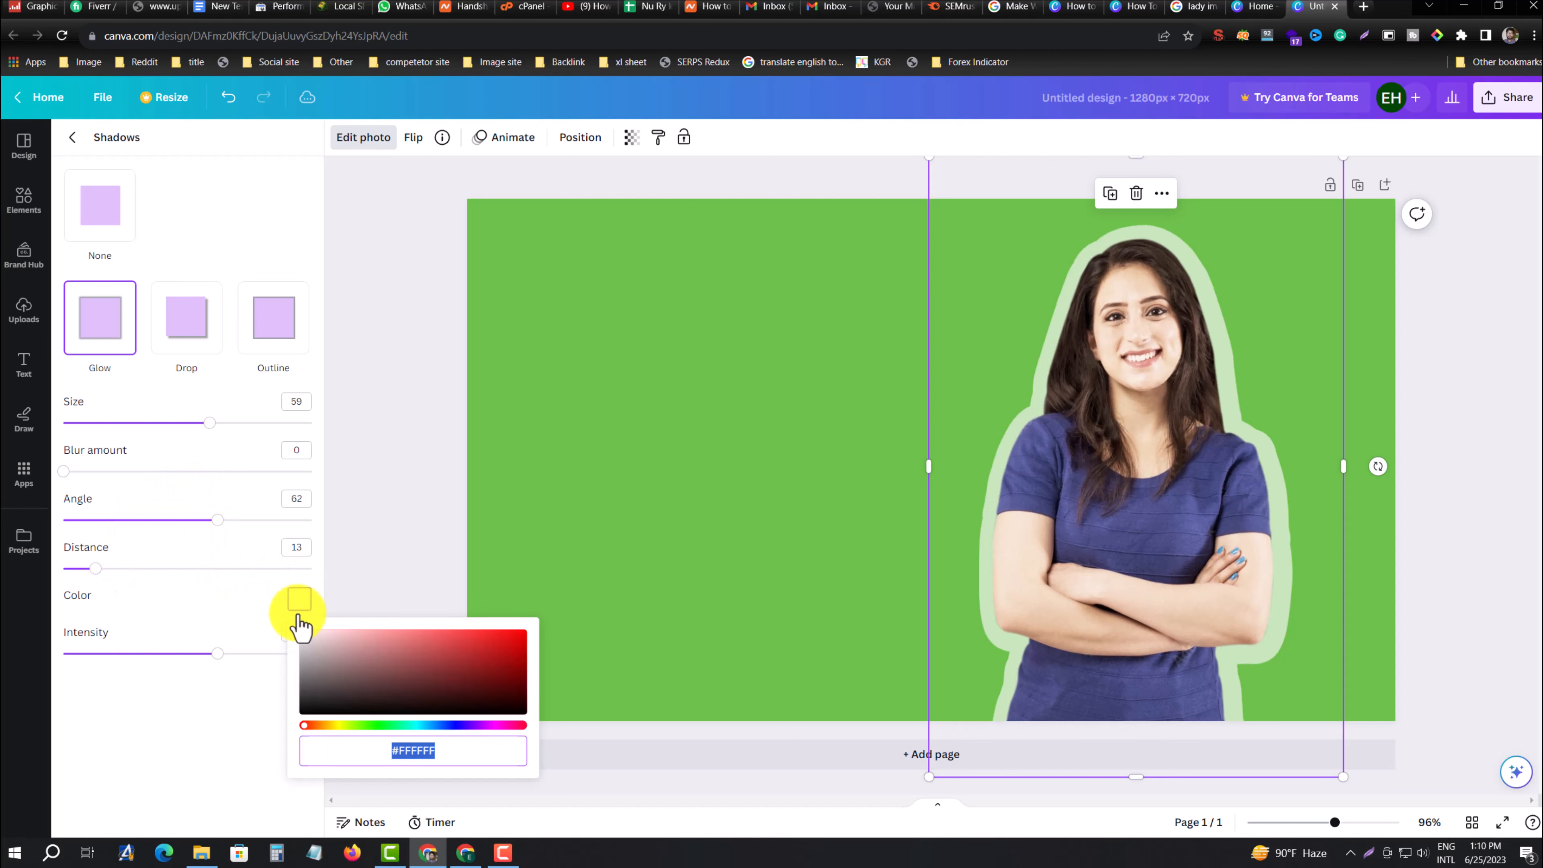
pyautogui.moveTo(309, 655); pyautogui.dragTo(471, 638)
pyautogui.moveTo(305, 726); pyautogui.dragTo(448, 736)
pyautogui.moveTo(468, 630); pyautogui.dragTo(276, 604)
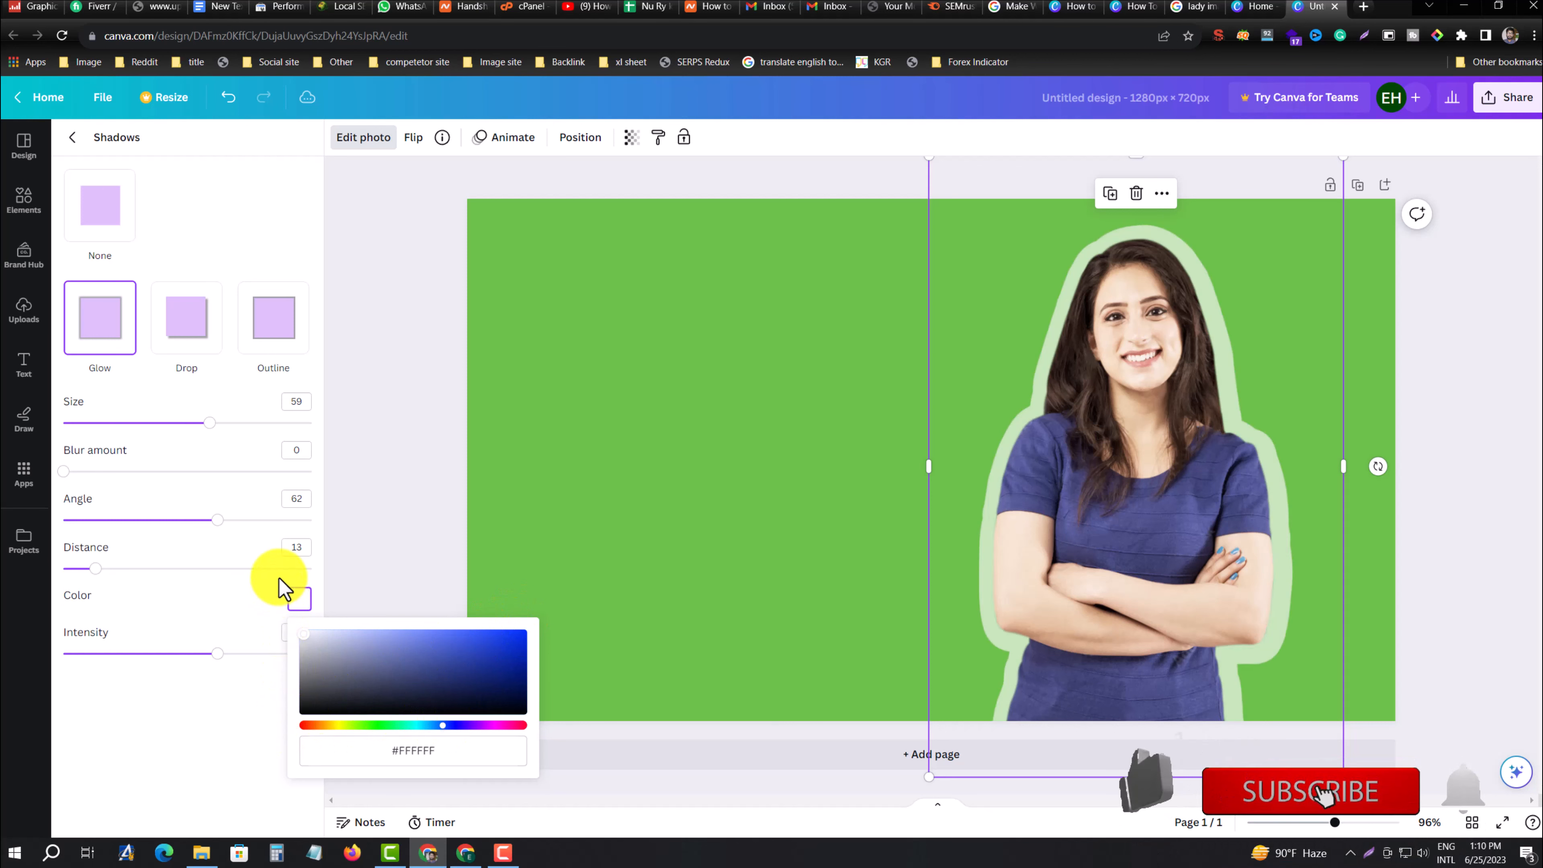
pyautogui.click(384, 441)
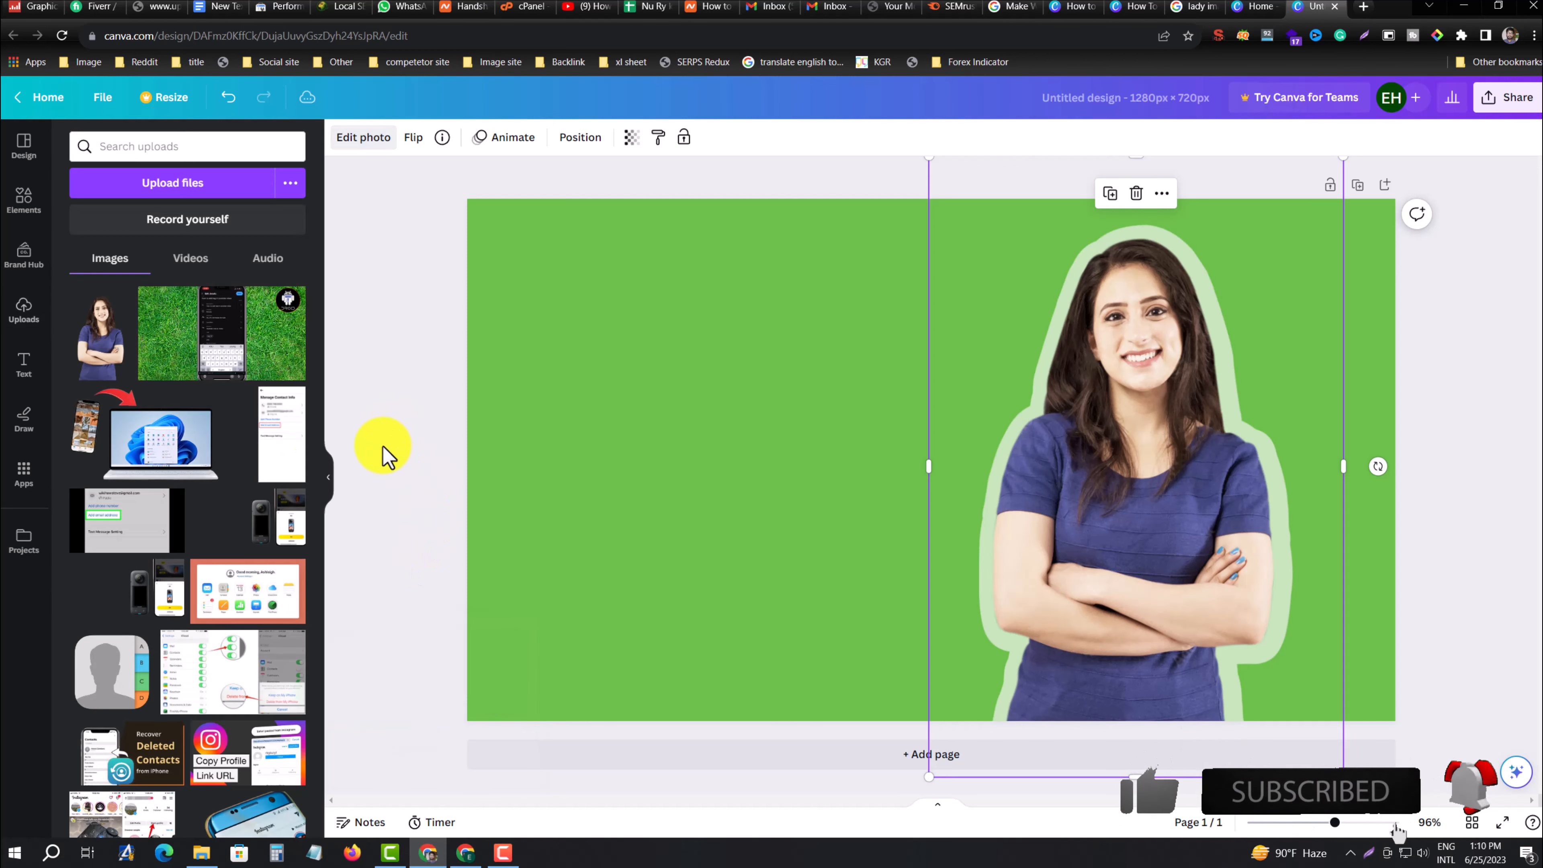
# Enlarge the woman's photo slightly and reposition it so her outlined head sits just below the page's top edge
pyautogui.click(1189, 382)
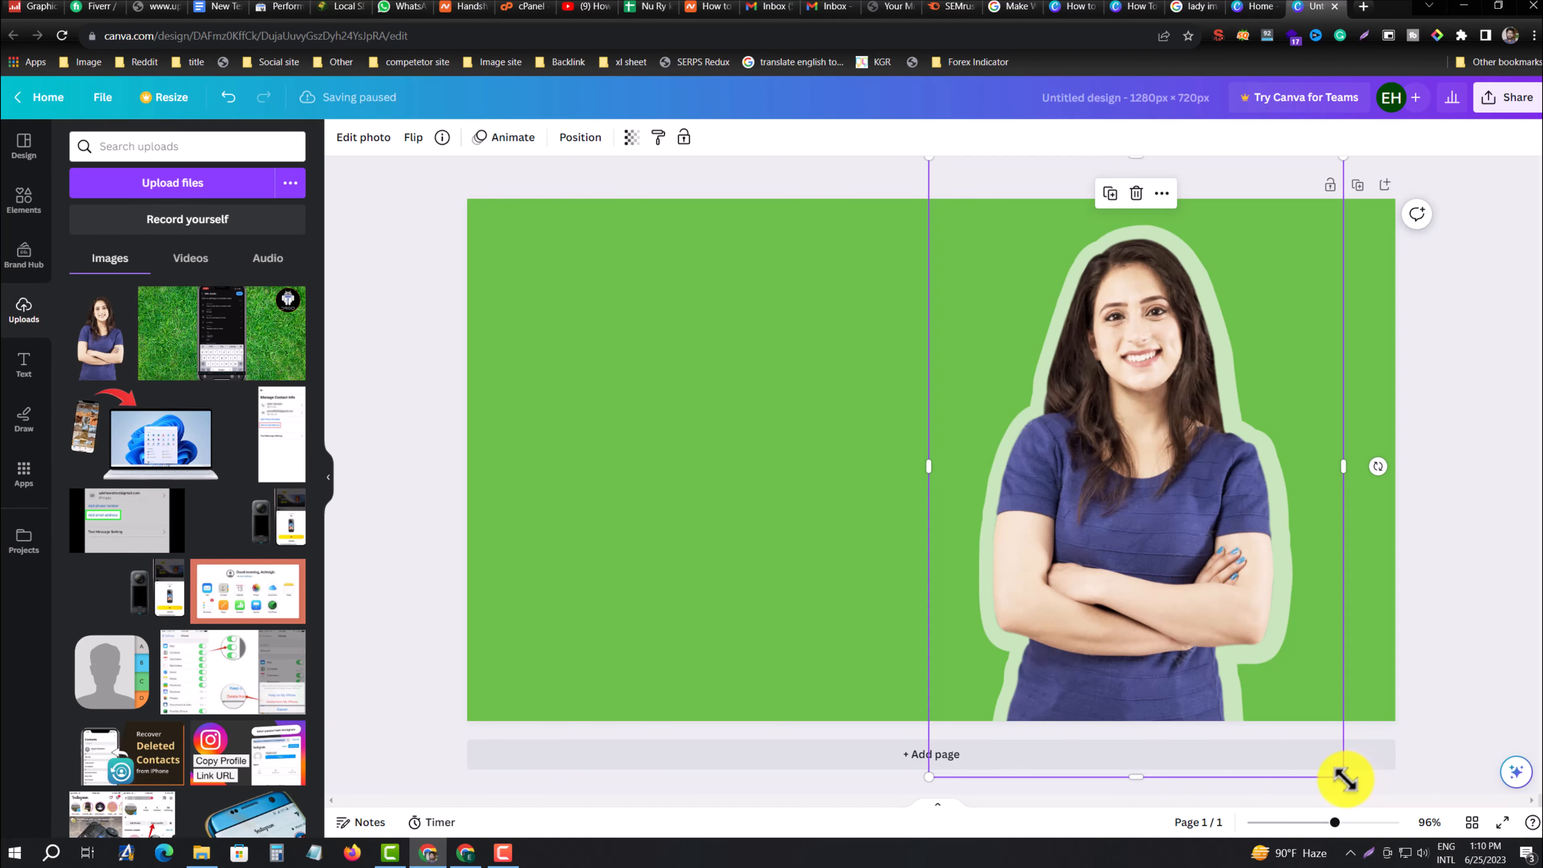
pyautogui.moveTo(1344, 778); pyautogui.dragTo(1392, 806)
pyautogui.moveTo(1172, 524); pyautogui.dragTo(1180, 482)
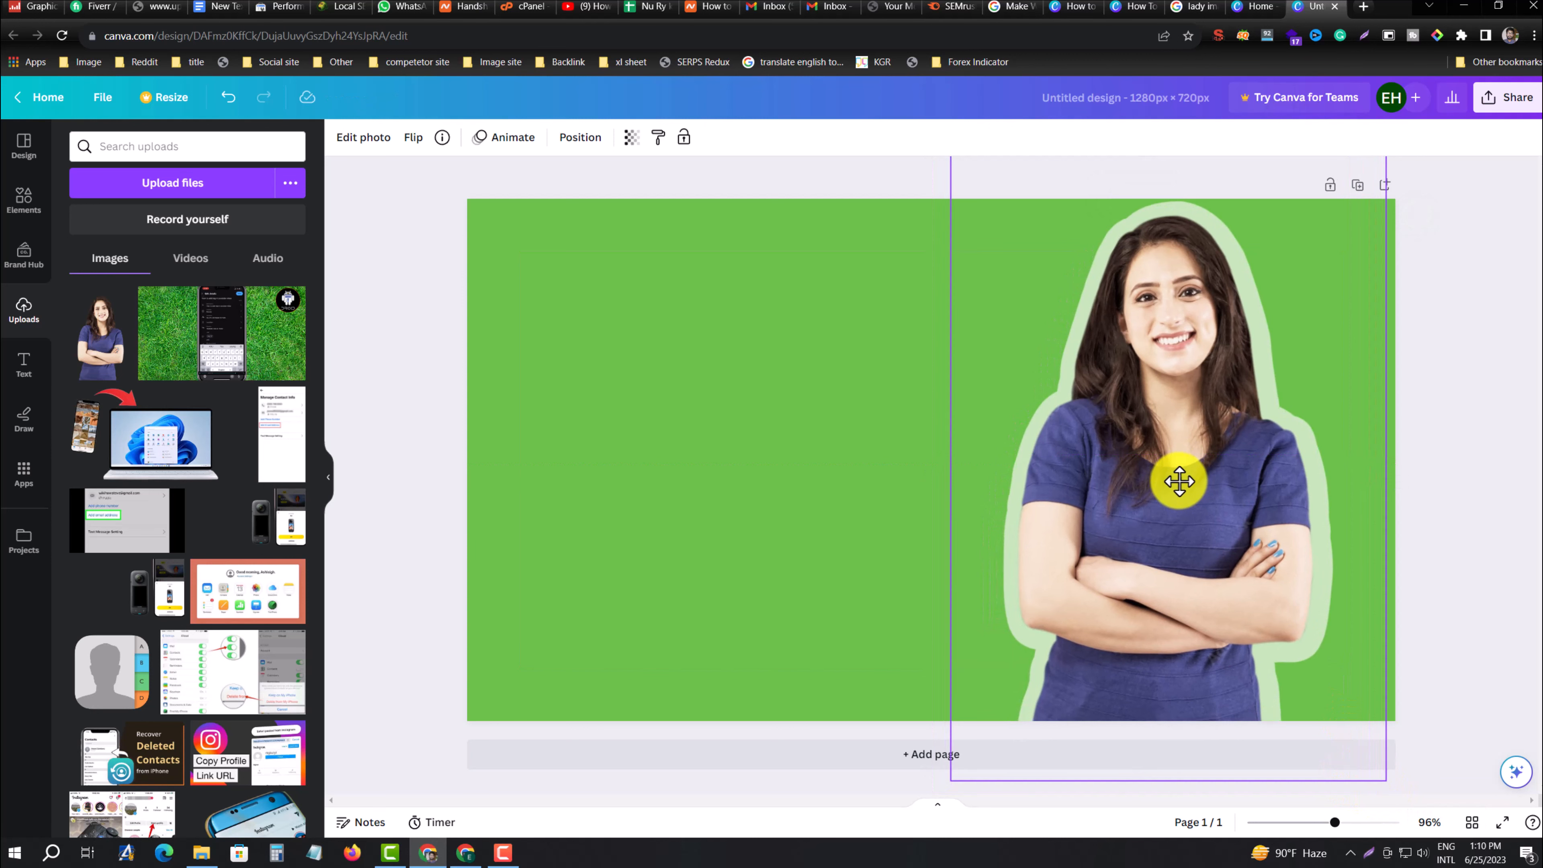
pyautogui.click(398, 448)
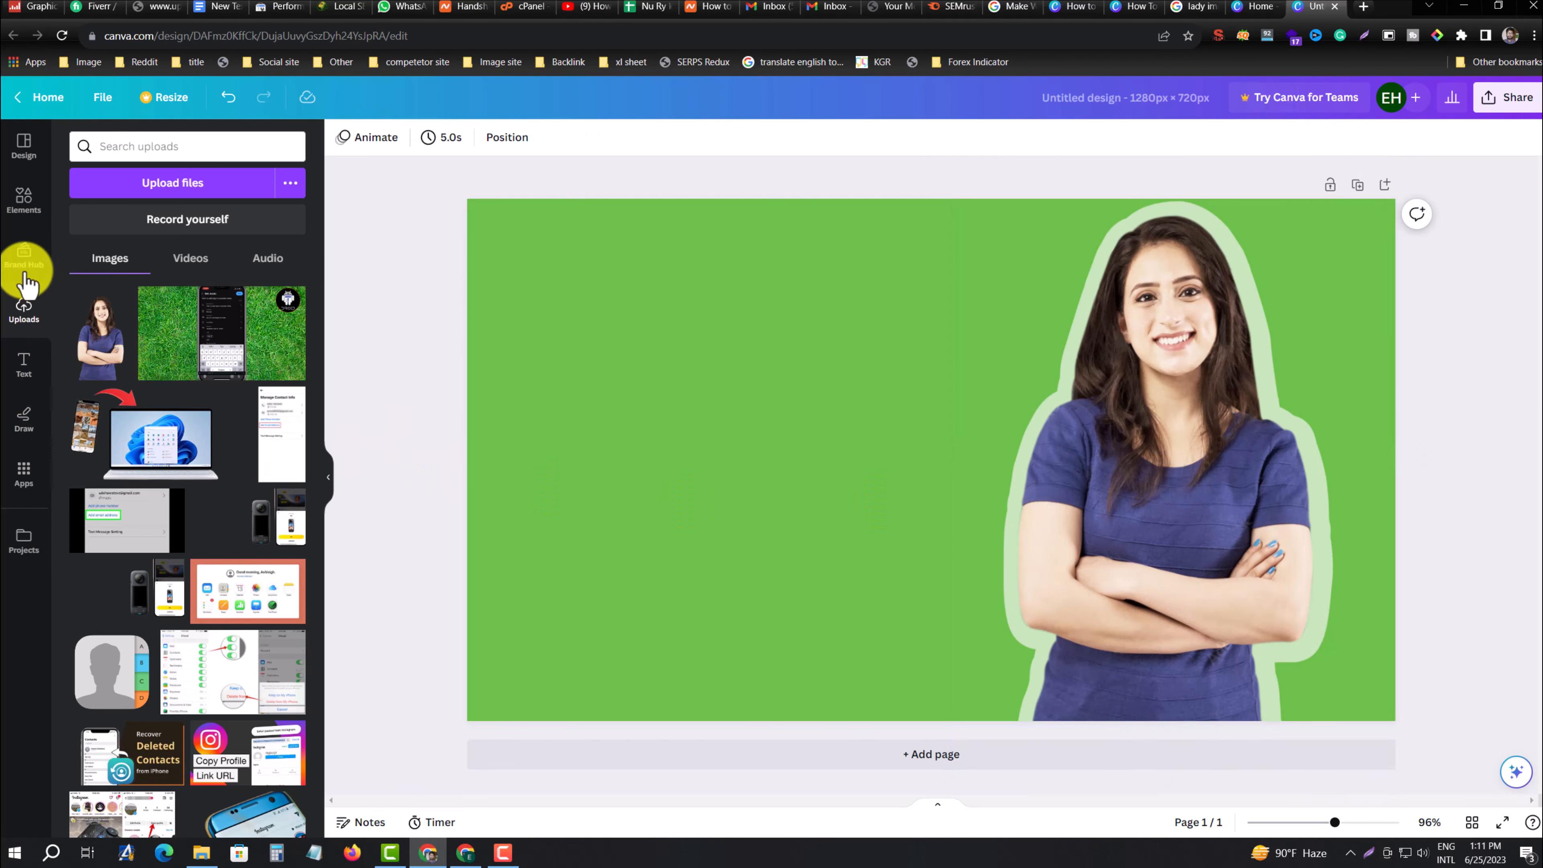
pyautogui.click(23, 226)
pyautogui.click(229, 290)
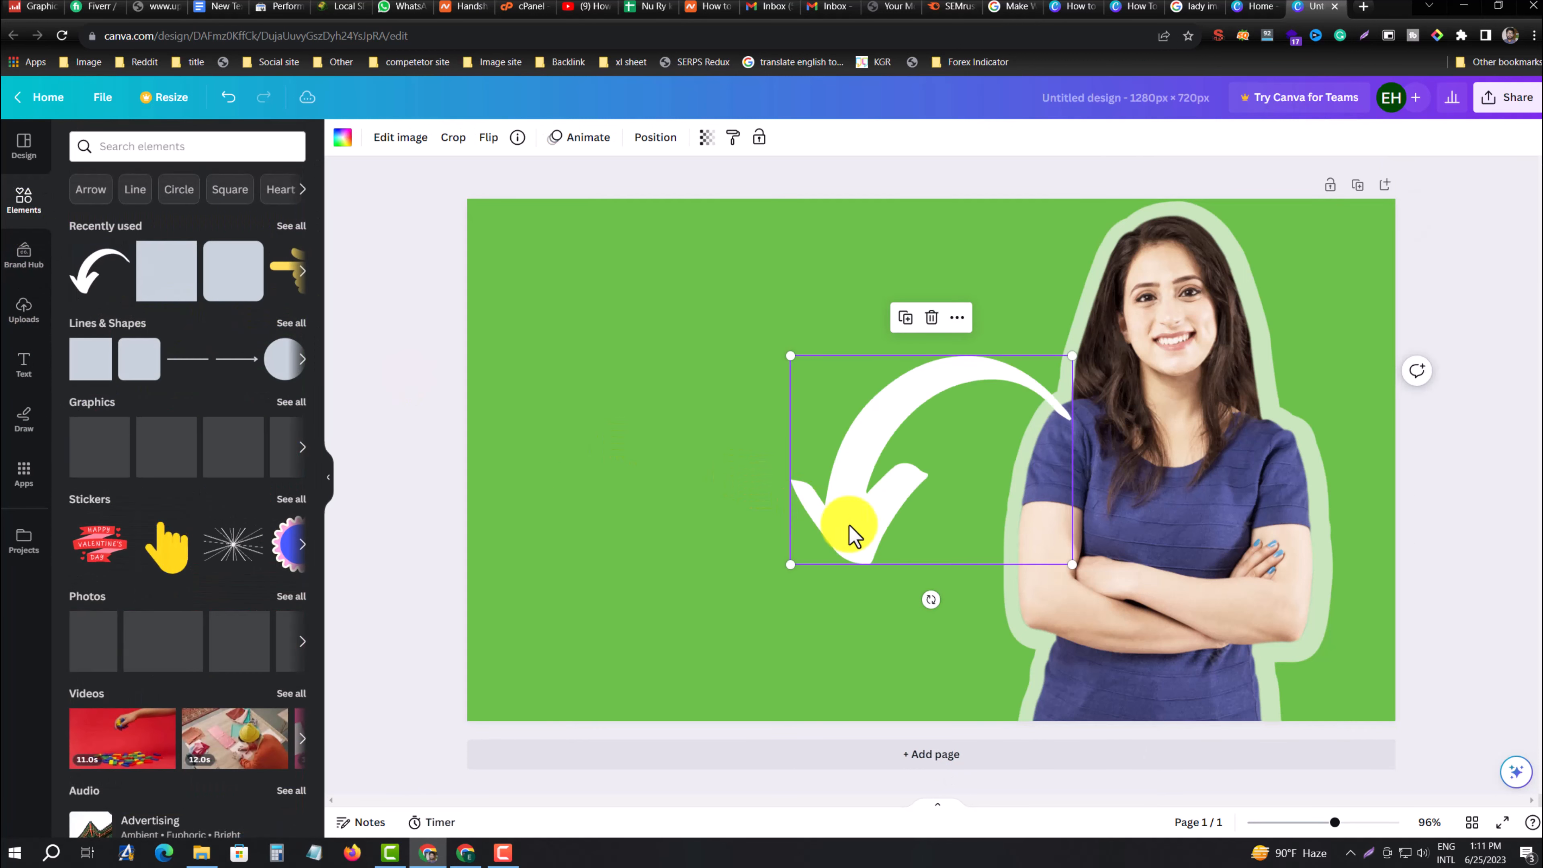
pyautogui.moveTo(890, 600); pyautogui.dragTo(644, 566)
pyautogui.press('Delete')
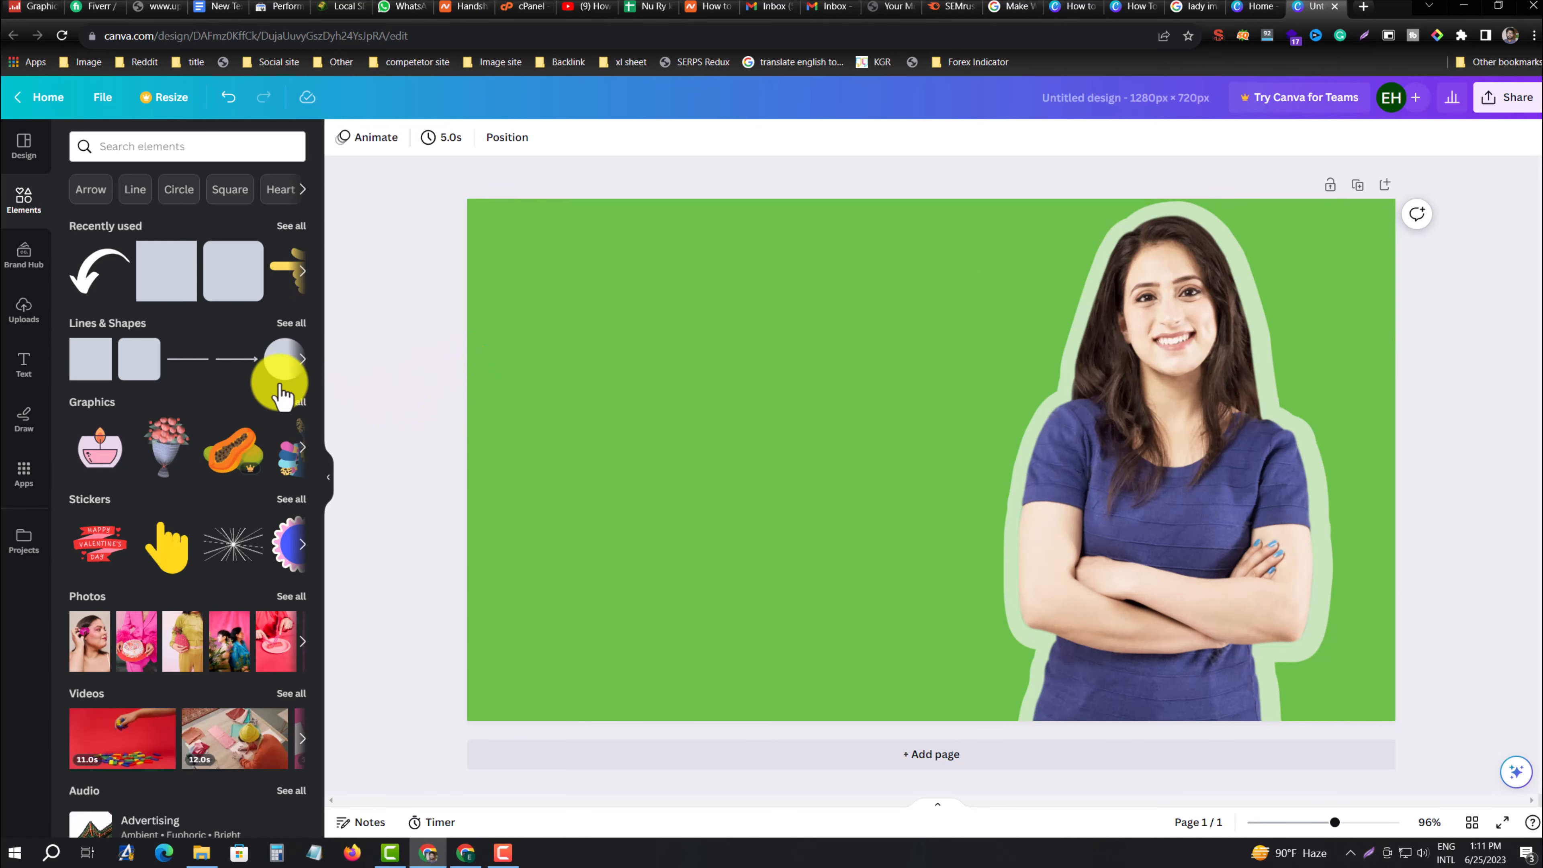
# Add the recently used white curved arrow, place it beside the woman's head and shrink it slightly
pyautogui.click(291, 225)
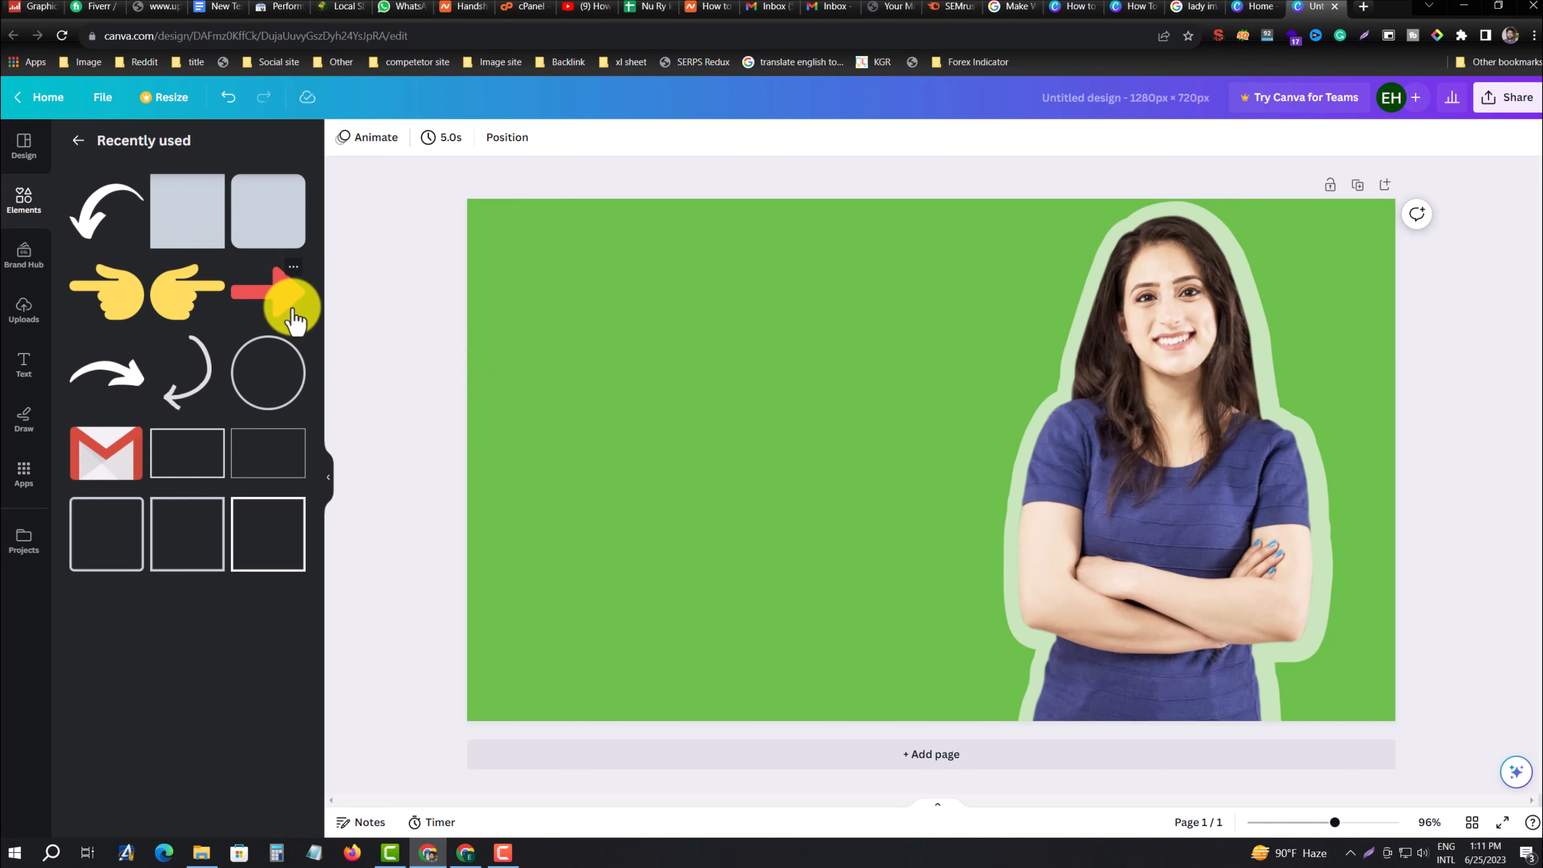
pyautogui.click(105, 368)
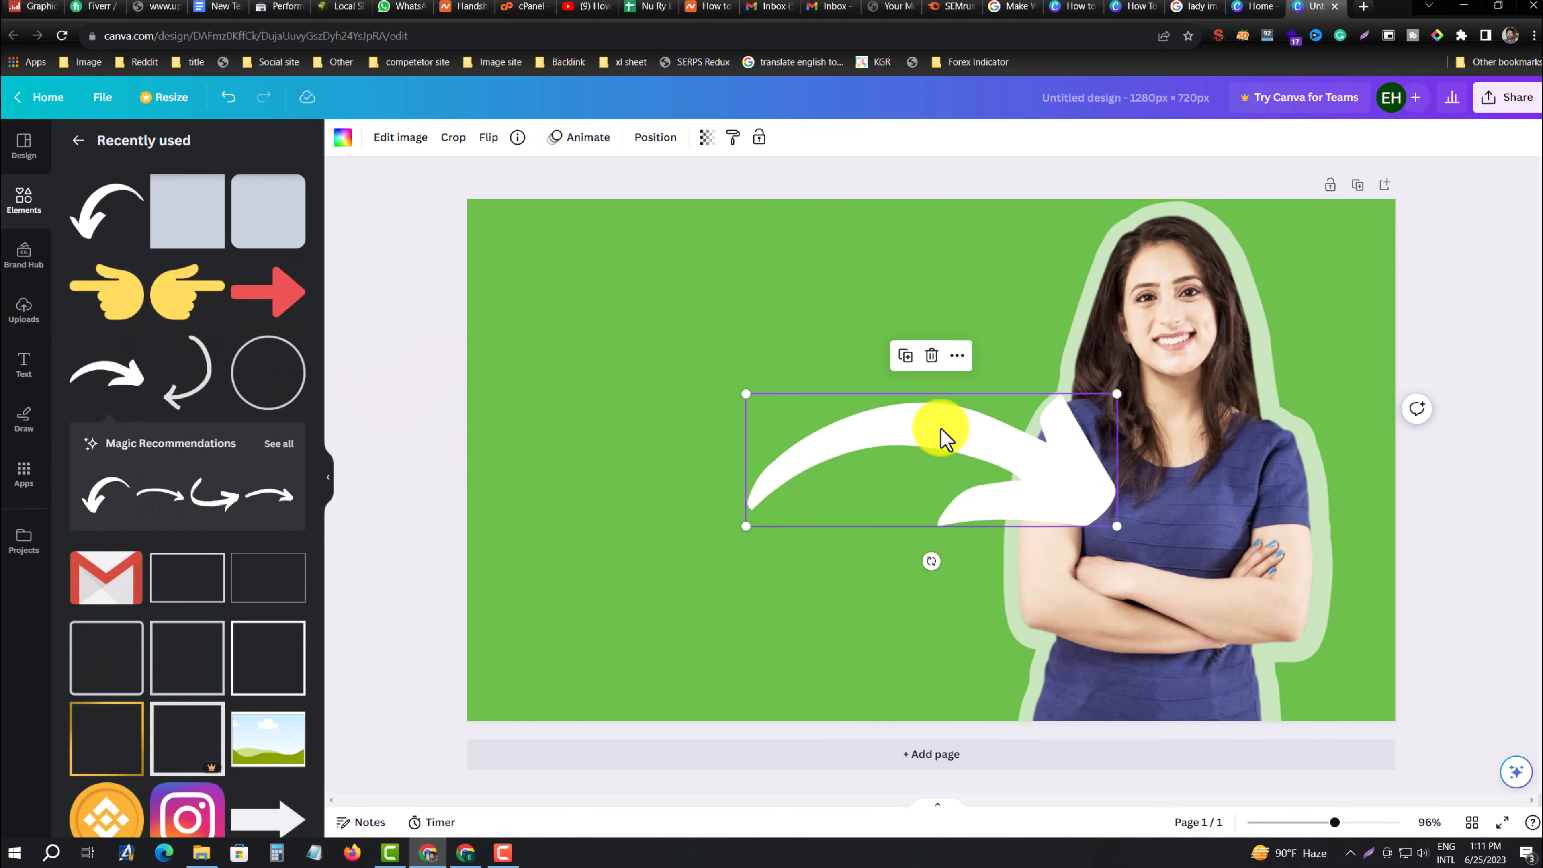
pyautogui.moveTo(940, 434); pyautogui.dragTo(848, 331)
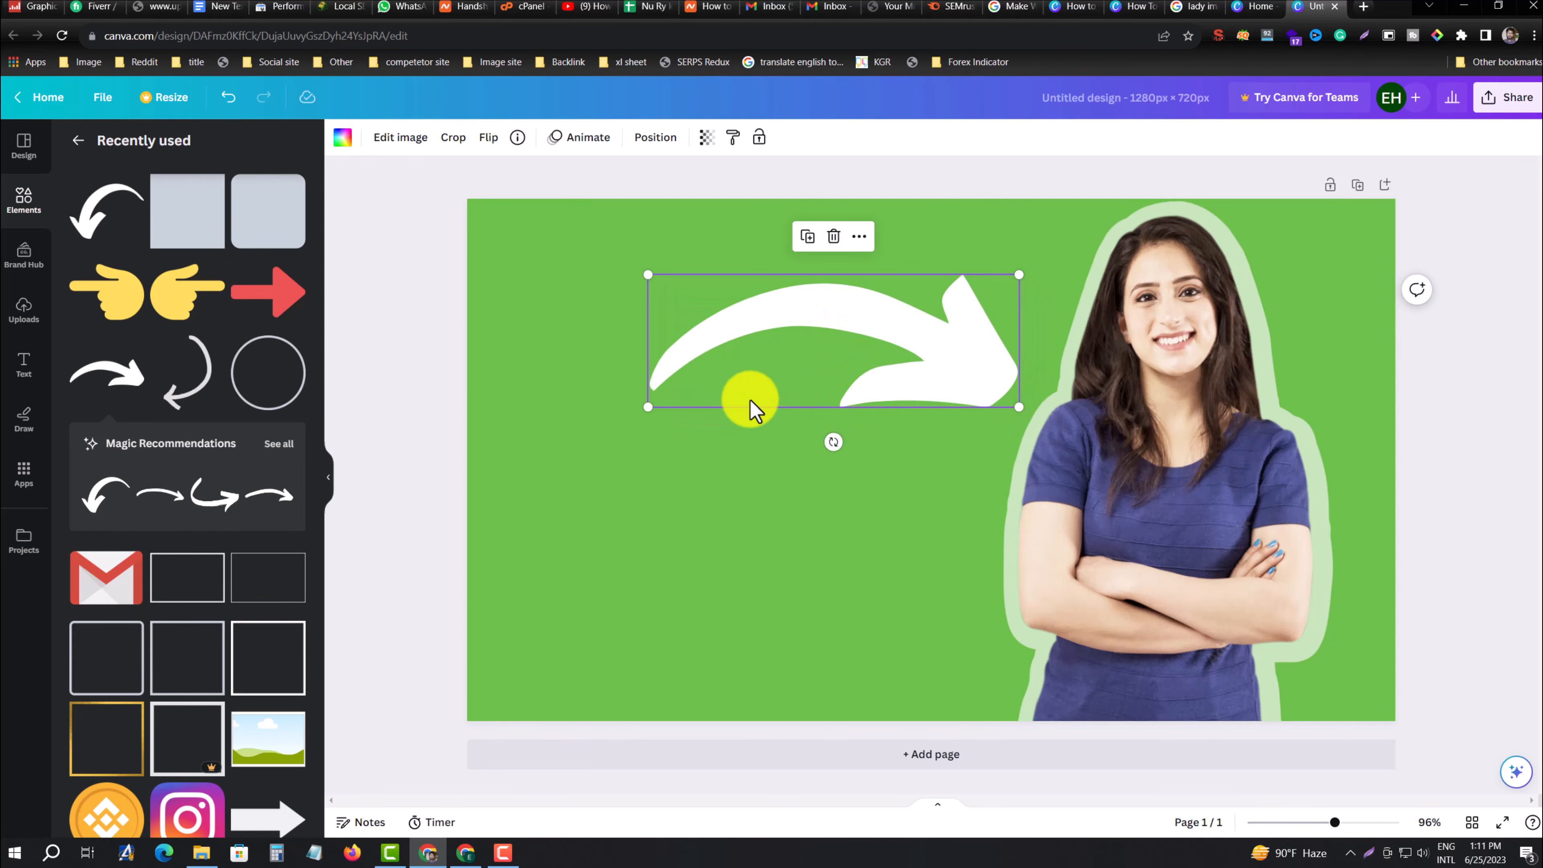
pyautogui.moveTo(648, 406); pyautogui.dragTo(695, 390)
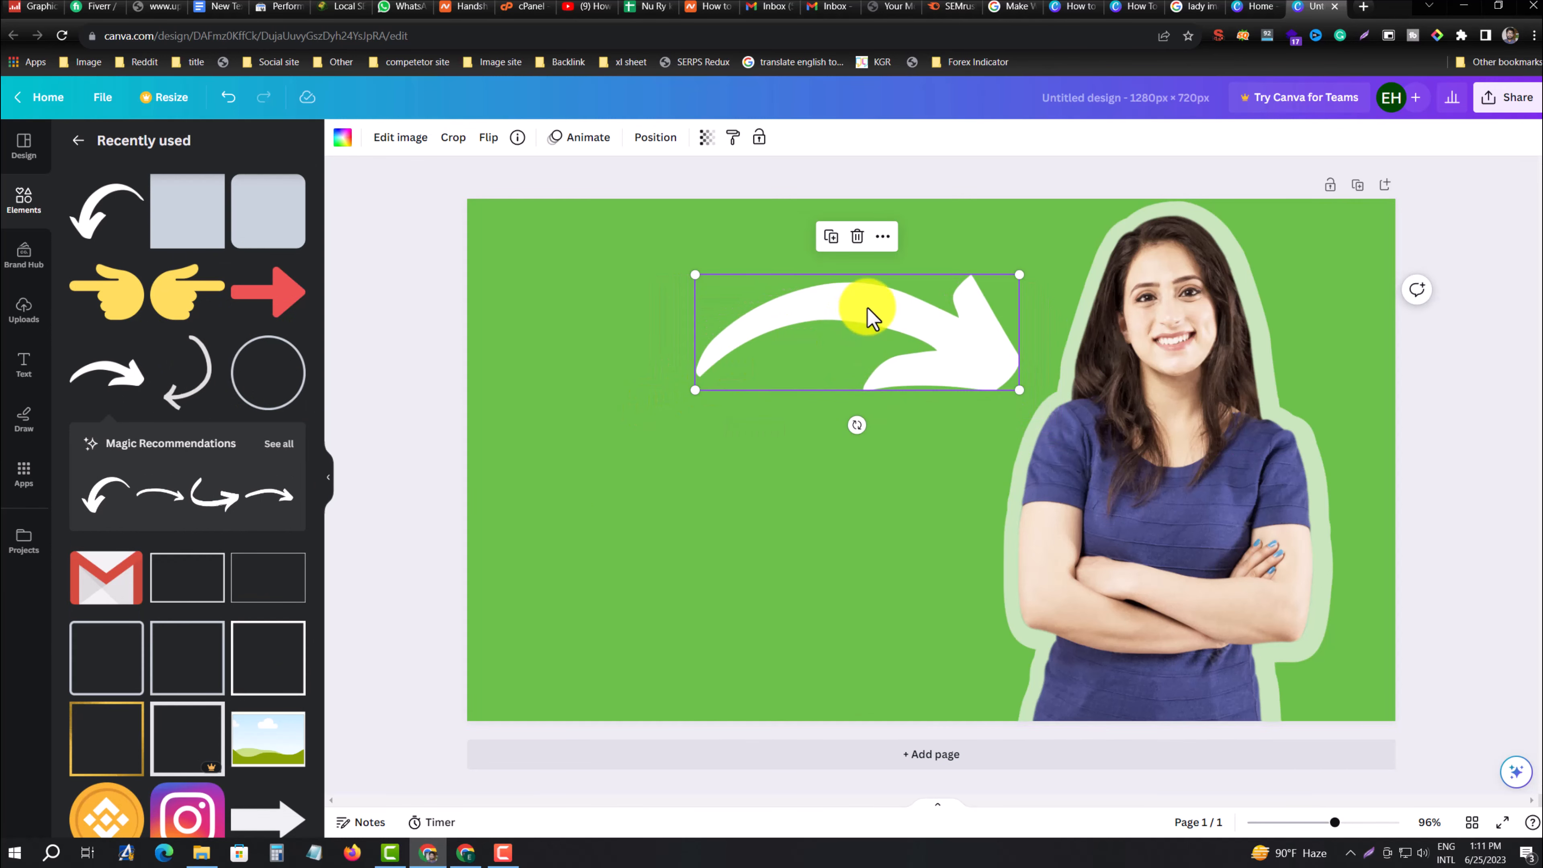
# Recolour the curved arrow to red #FF0000
pyautogui.click(344, 138)
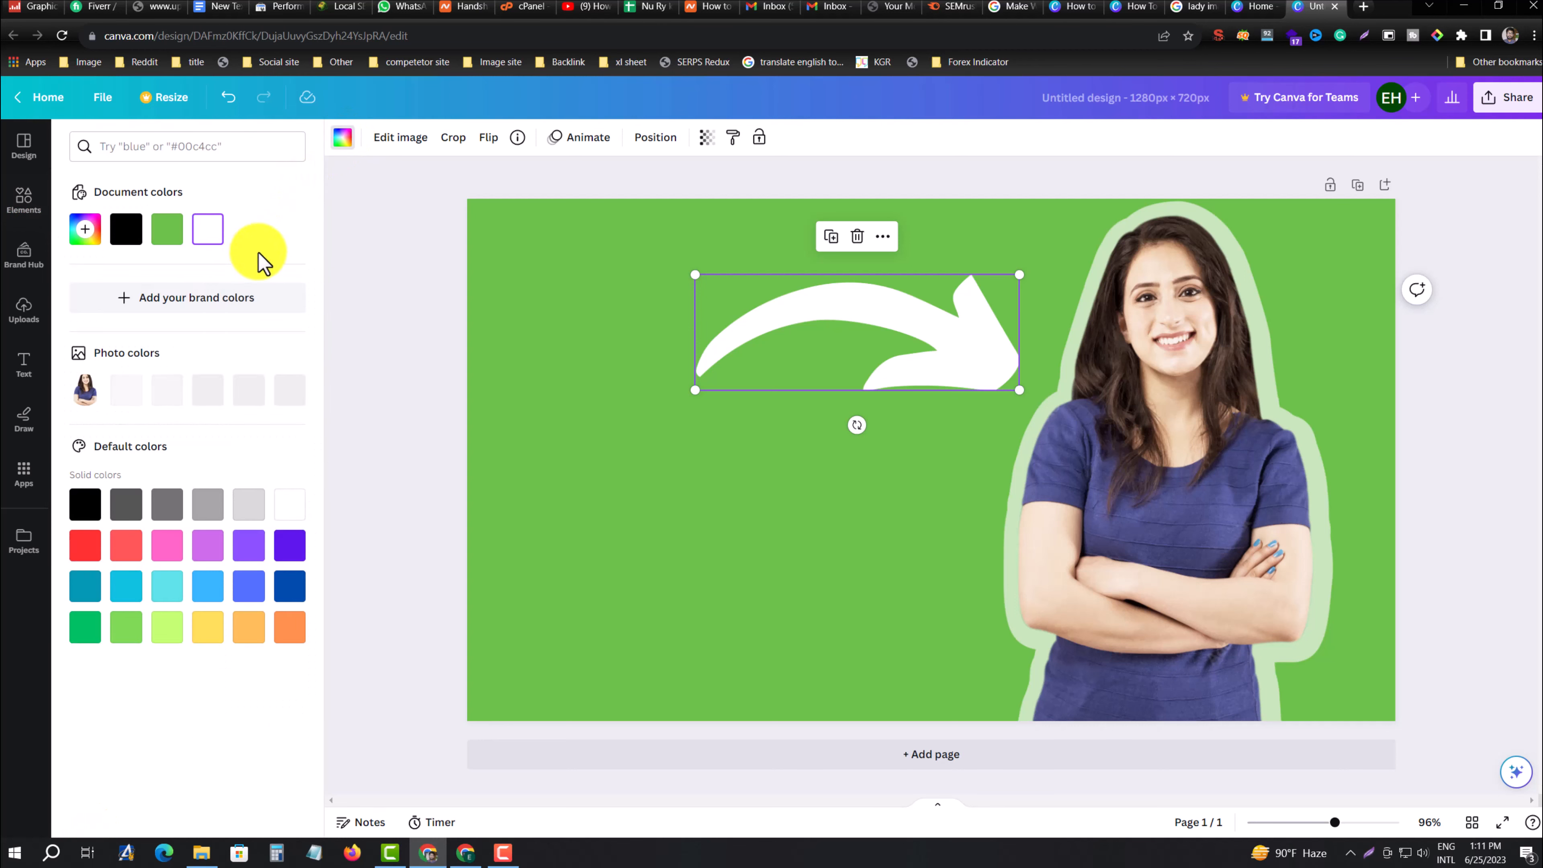
pyautogui.click(86, 229)
pyautogui.moveTo(214, 310); pyautogui.dragTo(311, 272)
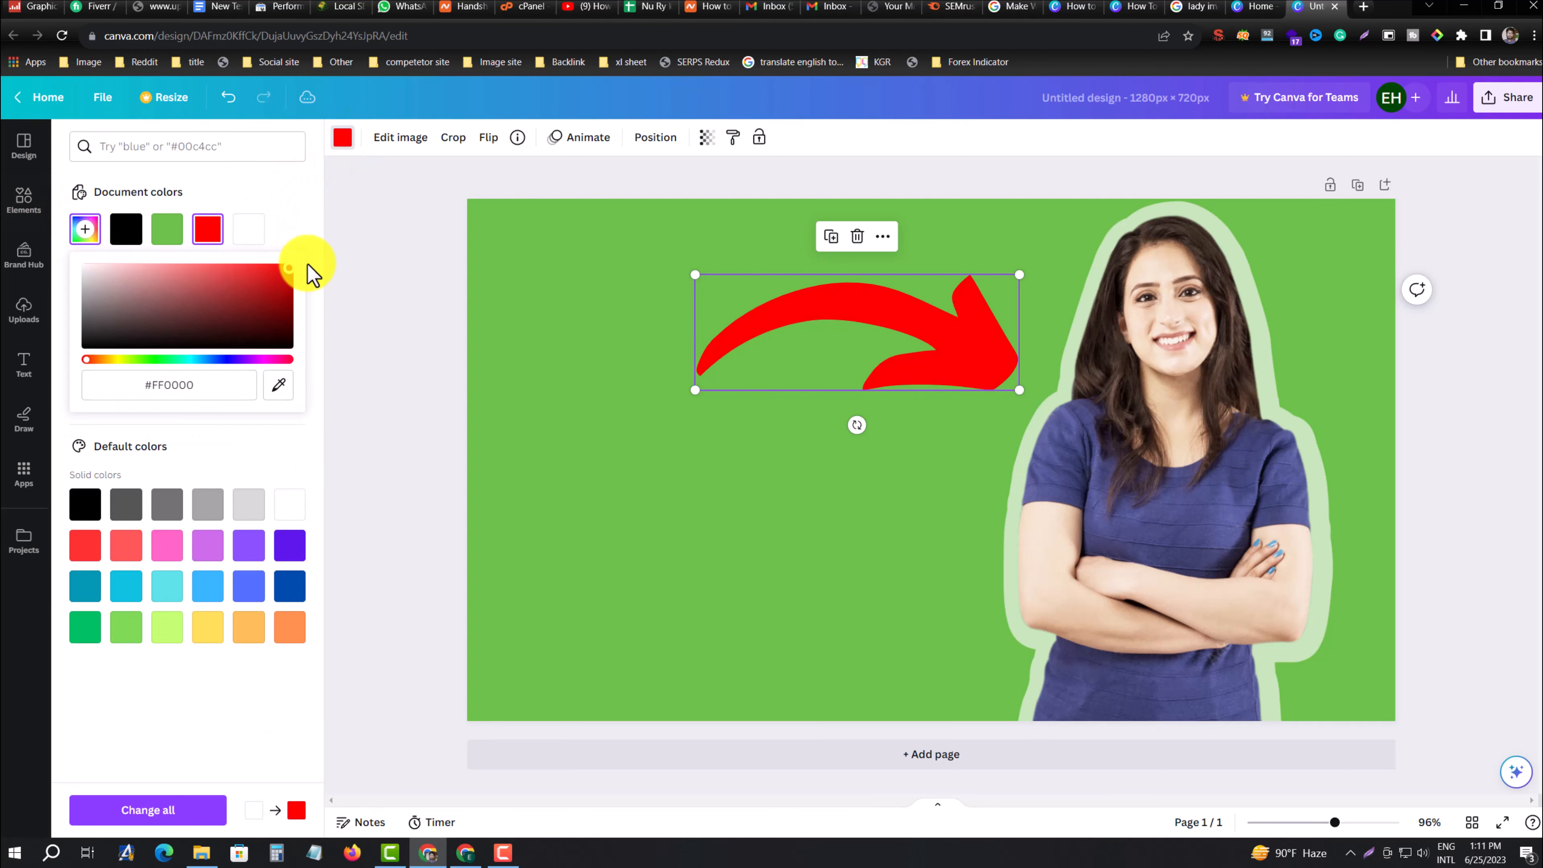
pyautogui.click(383, 323)
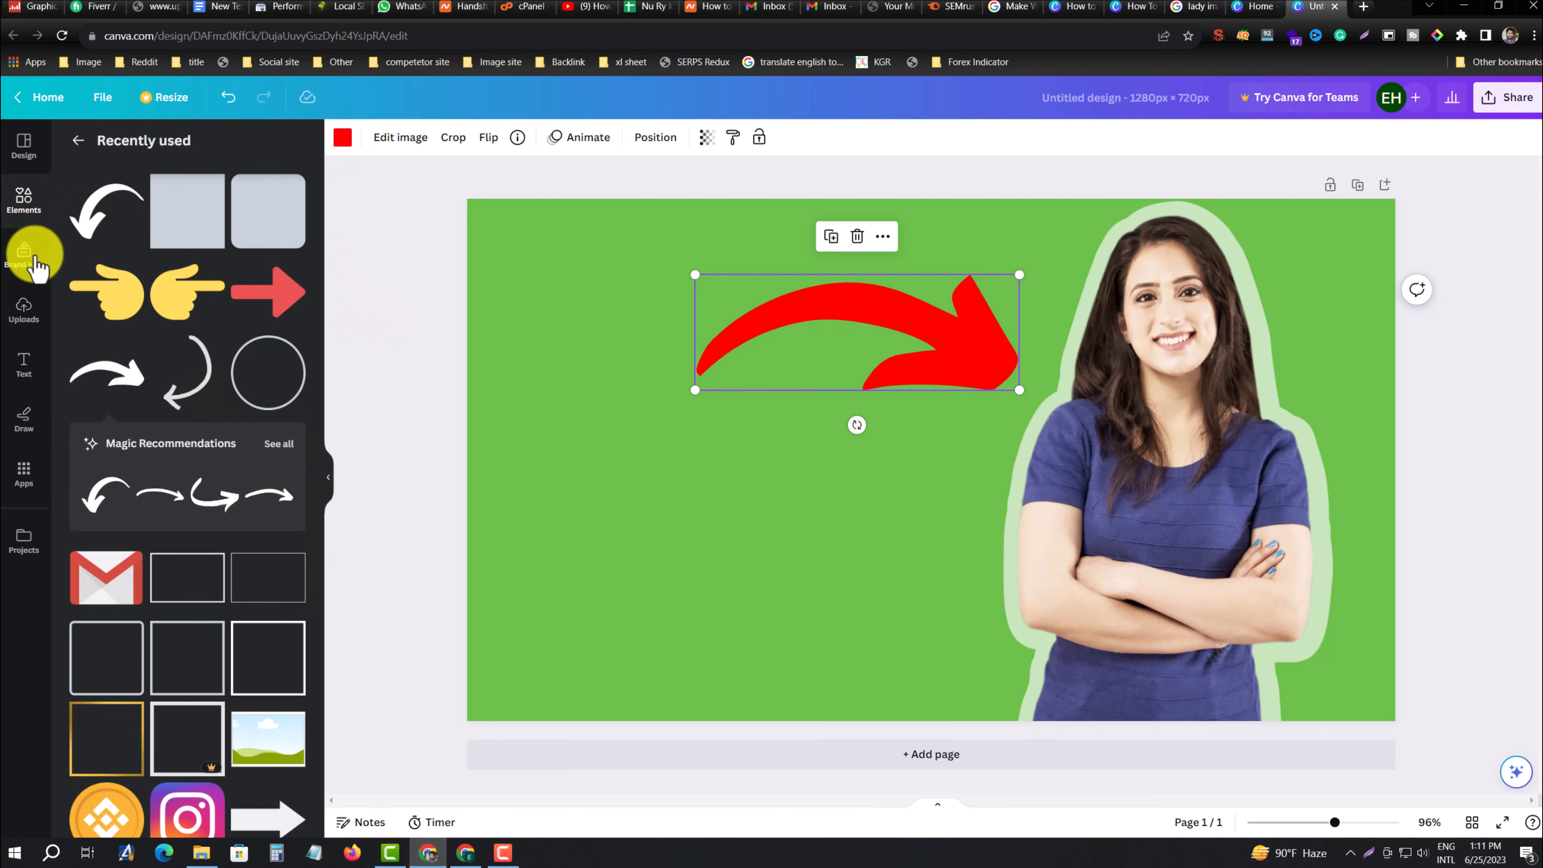
# Add the recently used GLOW text style to the page and replace its wording with "WHITE OULINE"
pyautogui.click(25, 361)
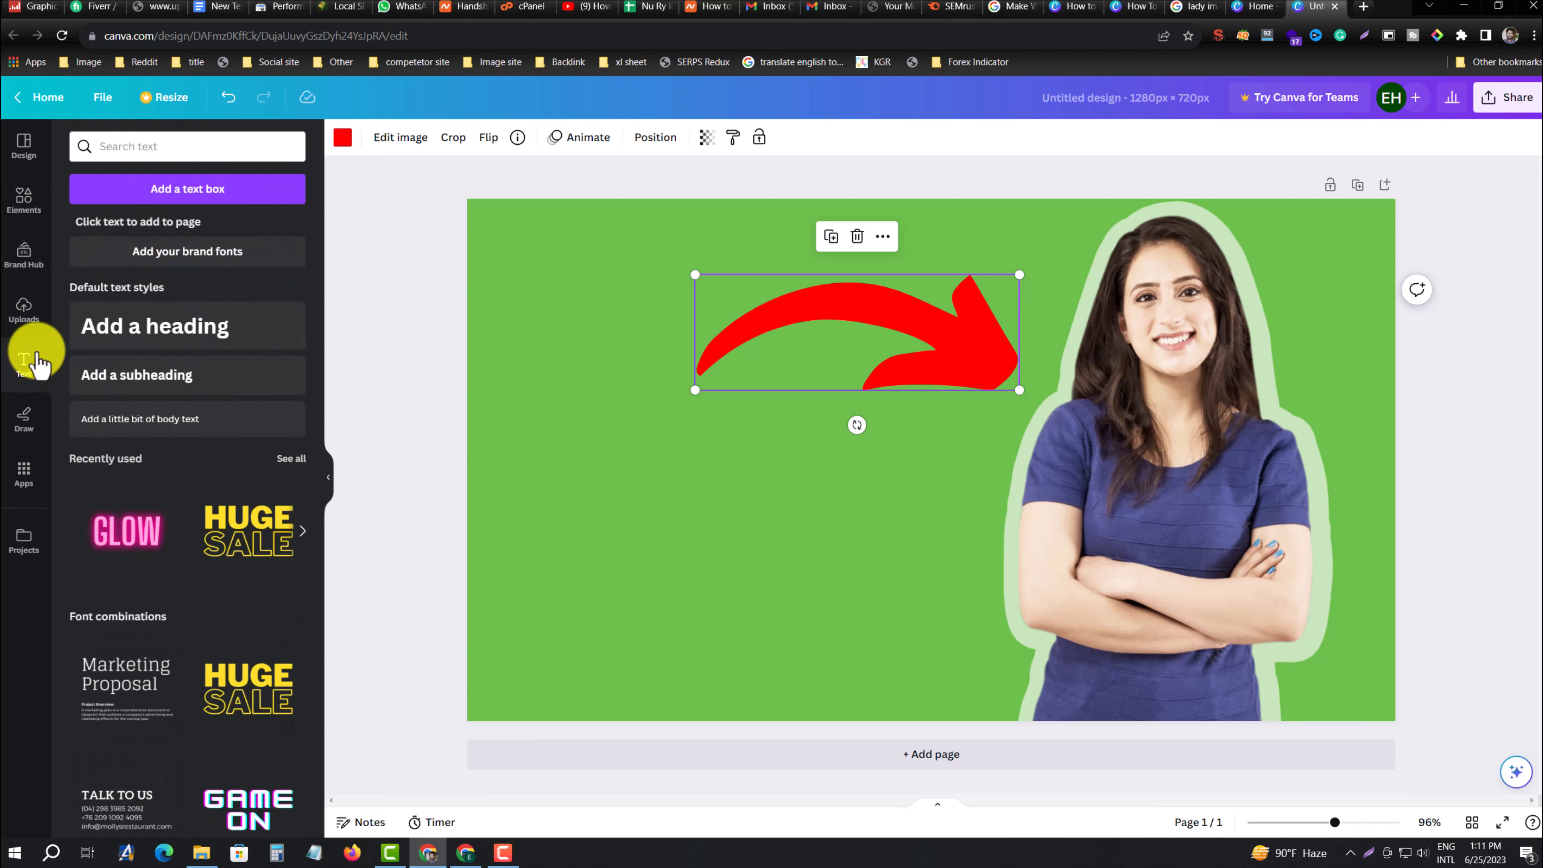
pyautogui.scroll(-1, 177, 468)
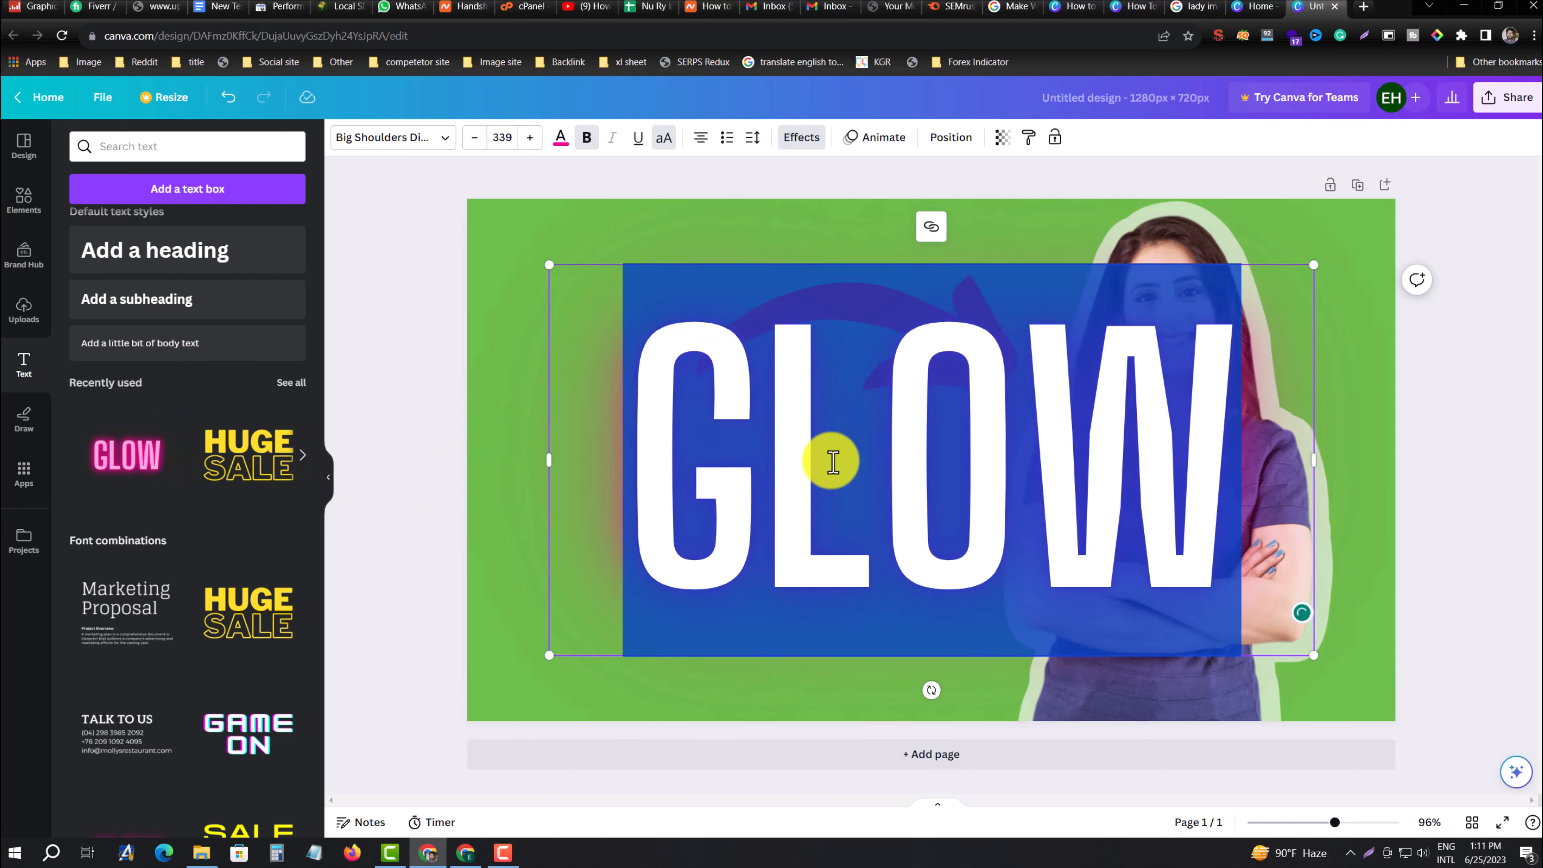
pyautogui.write('WHITE OU')
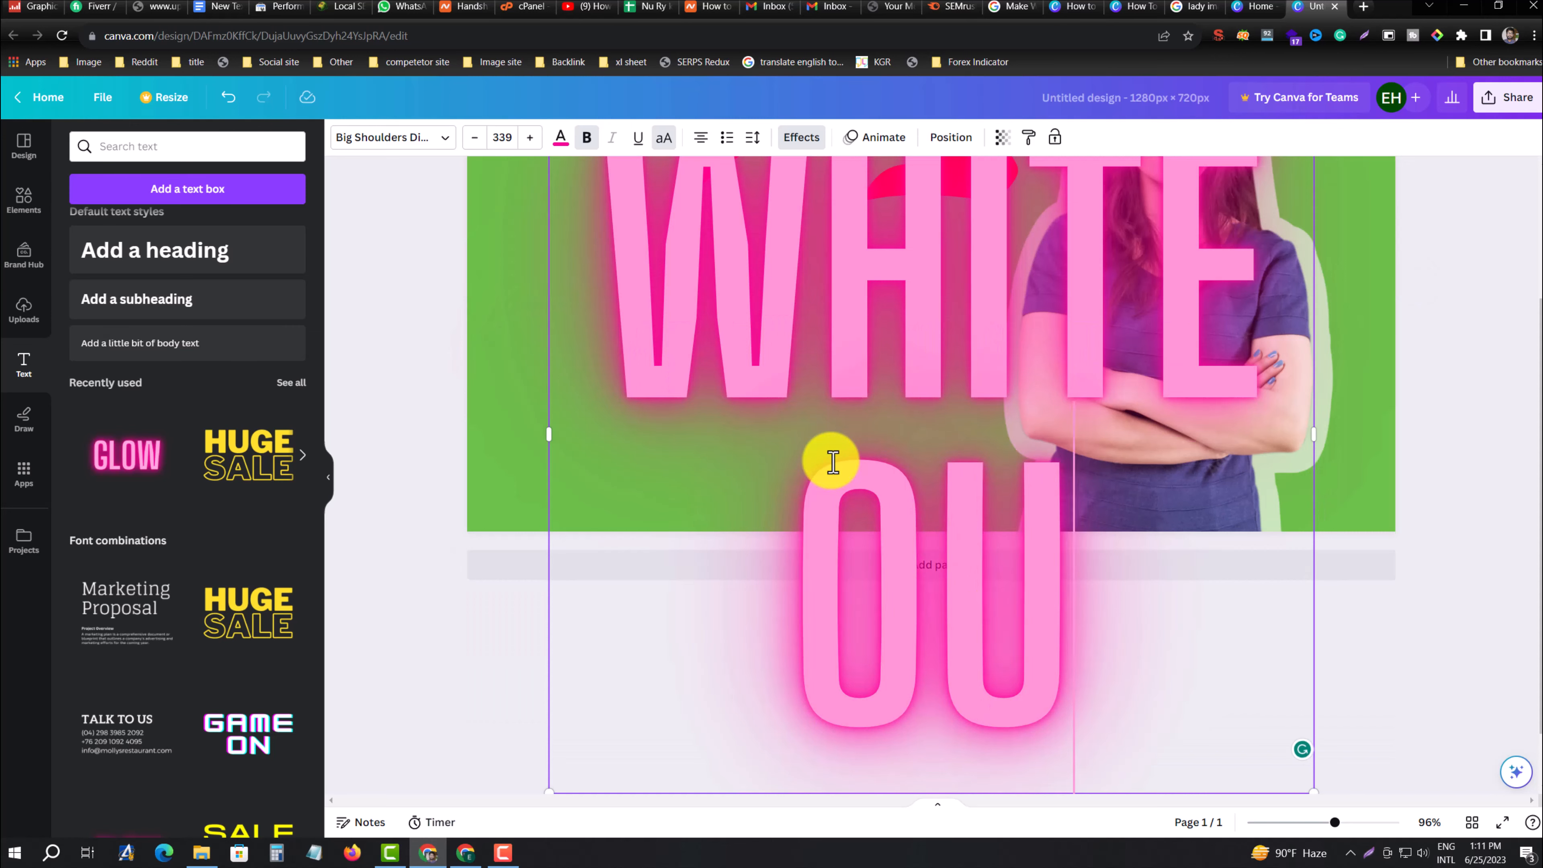
pyautogui.write('LINE')
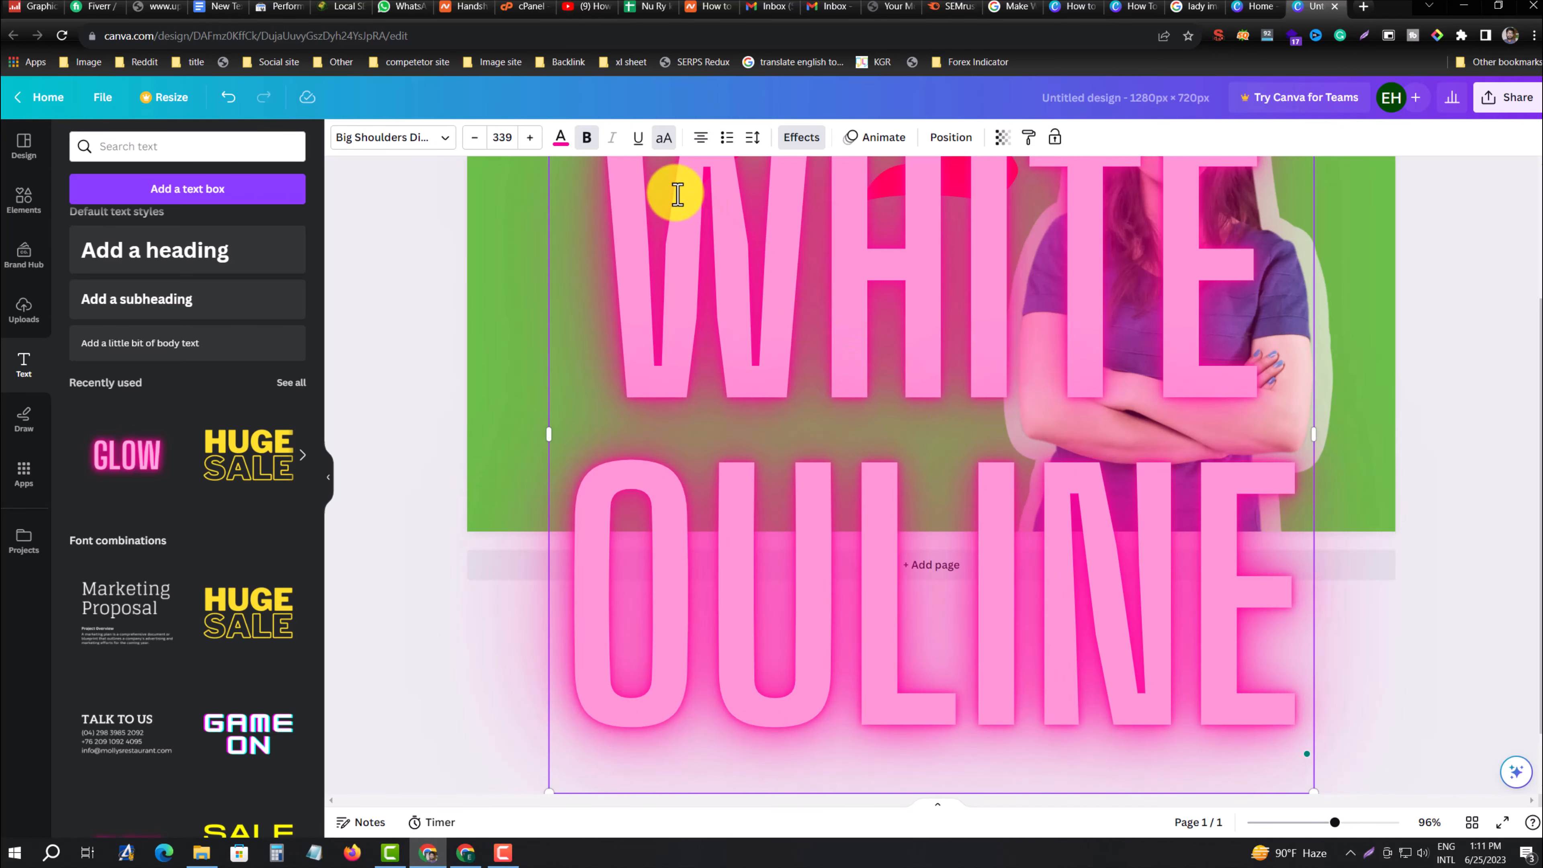
# Set the text to font size 150, narrow its box so it wraps onto two lines, and place it below the arrow
pyautogui.click(504, 135)
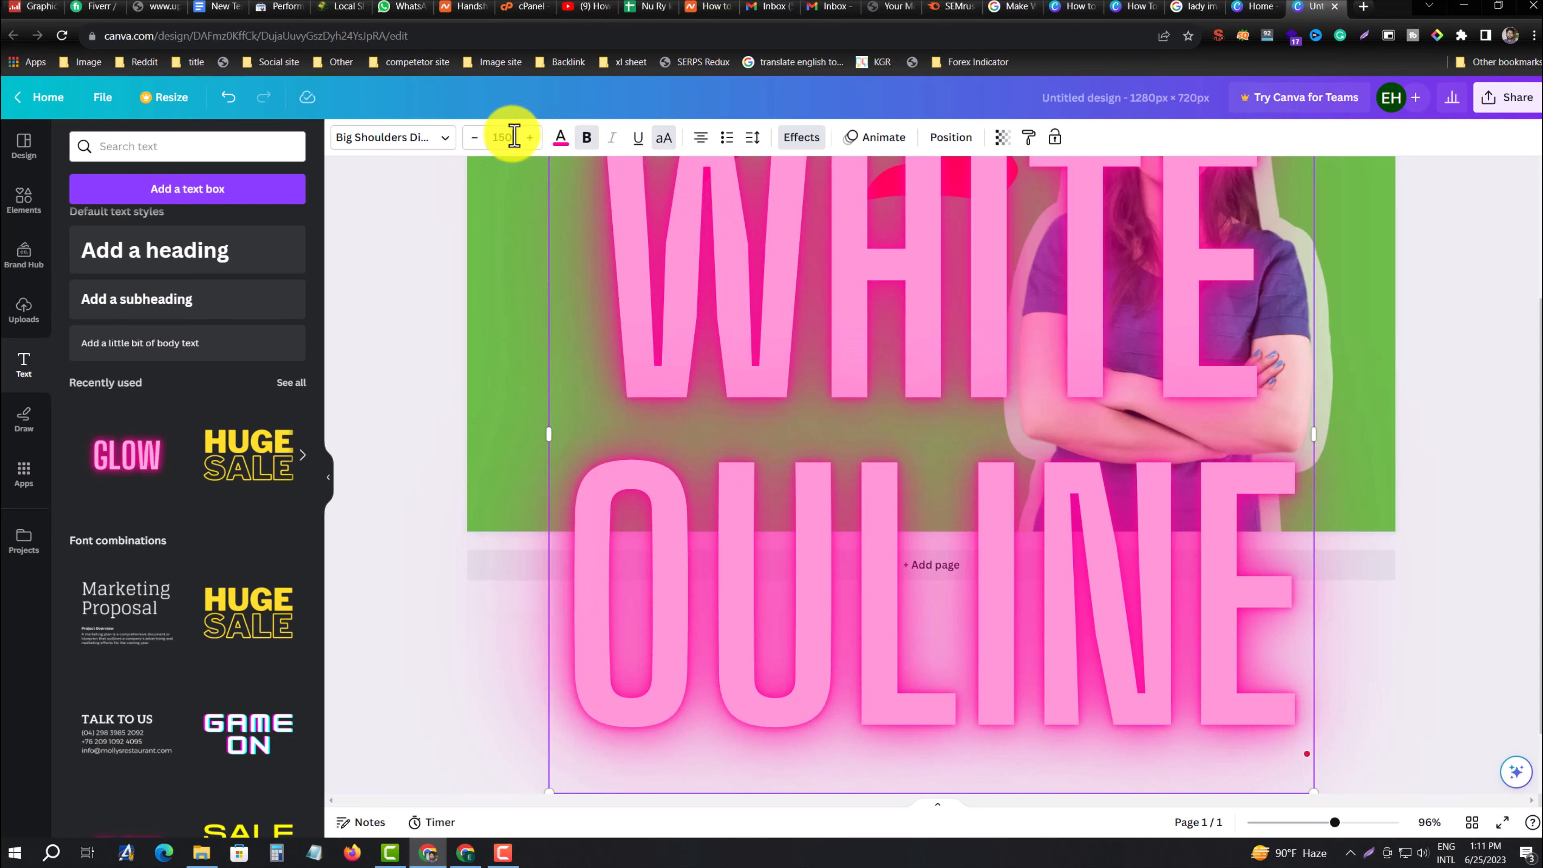
pyautogui.click(505, 257)
pyautogui.click(810, 346)
pyautogui.moveTo(827, 345); pyautogui.dragTo(736, 456)
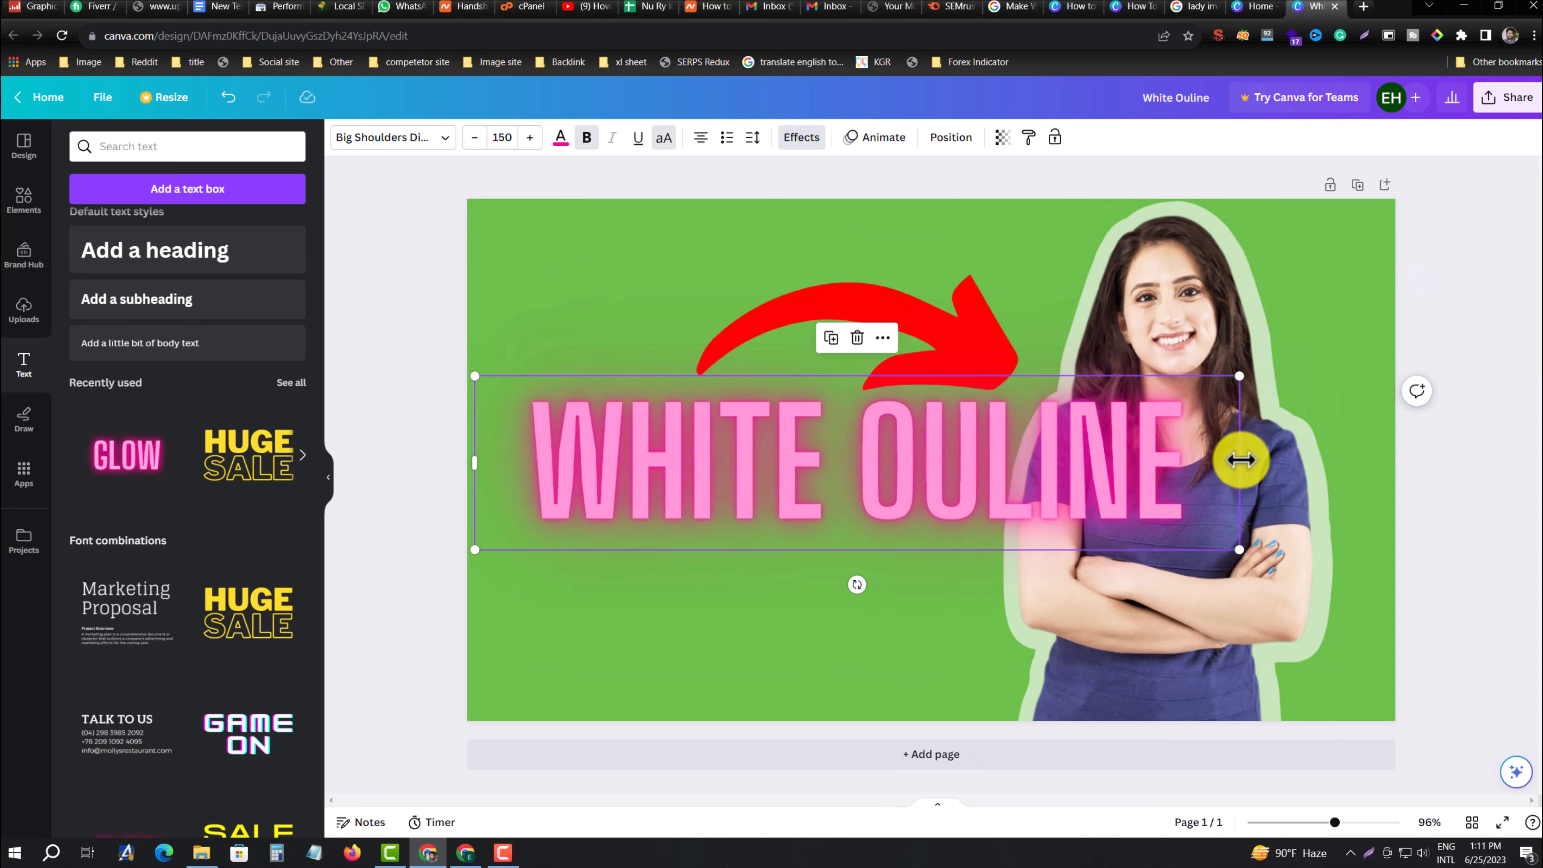
pyautogui.moveTo(1240, 460); pyautogui.dragTo(1088, 463)
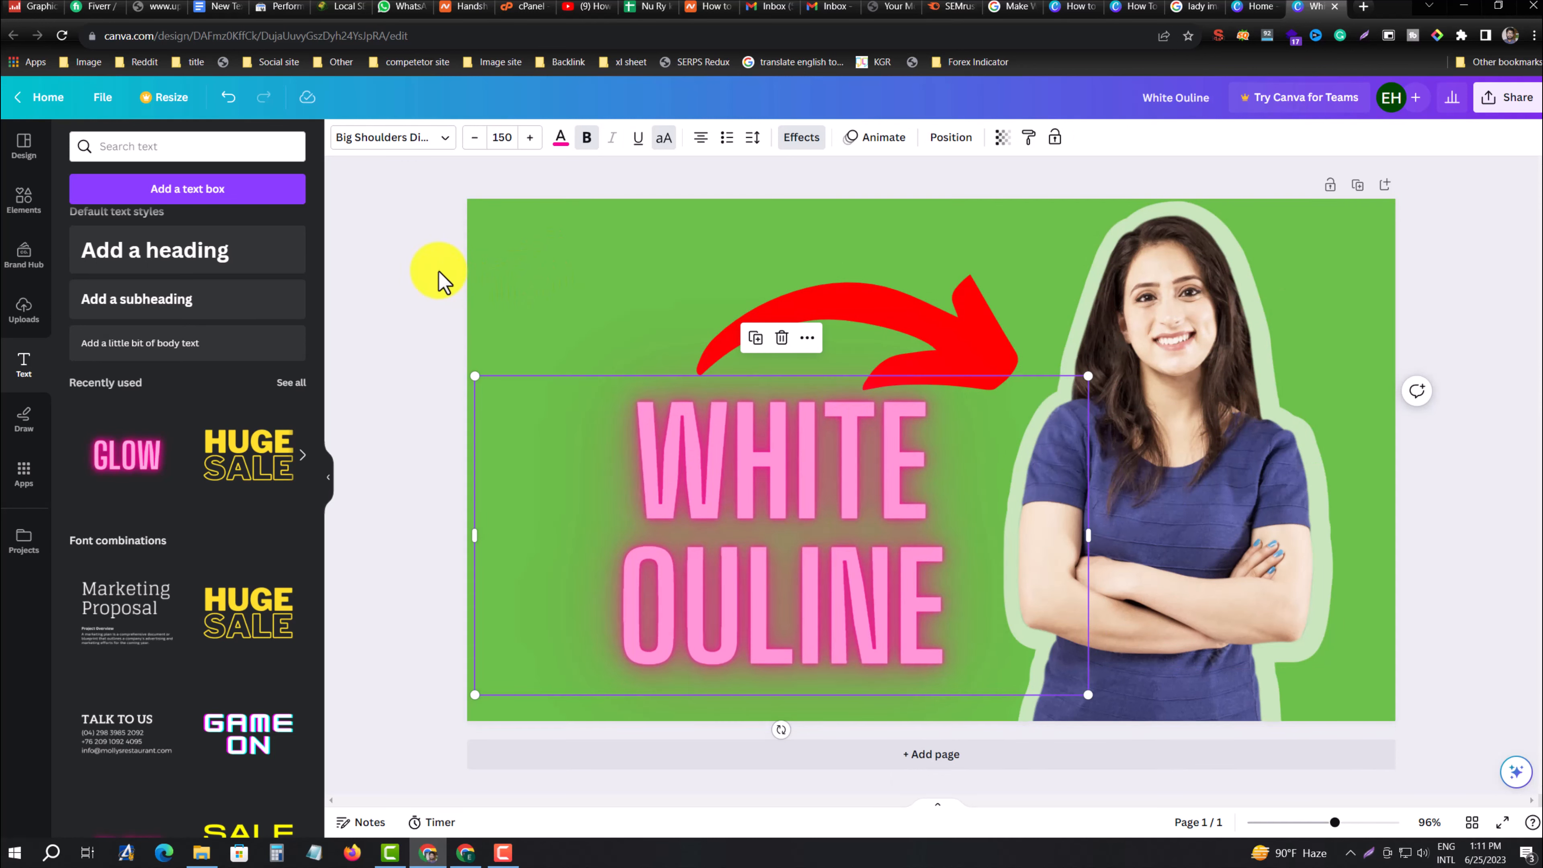
pyautogui.moveTo(810, 465); pyautogui.dragTo(710, 461)
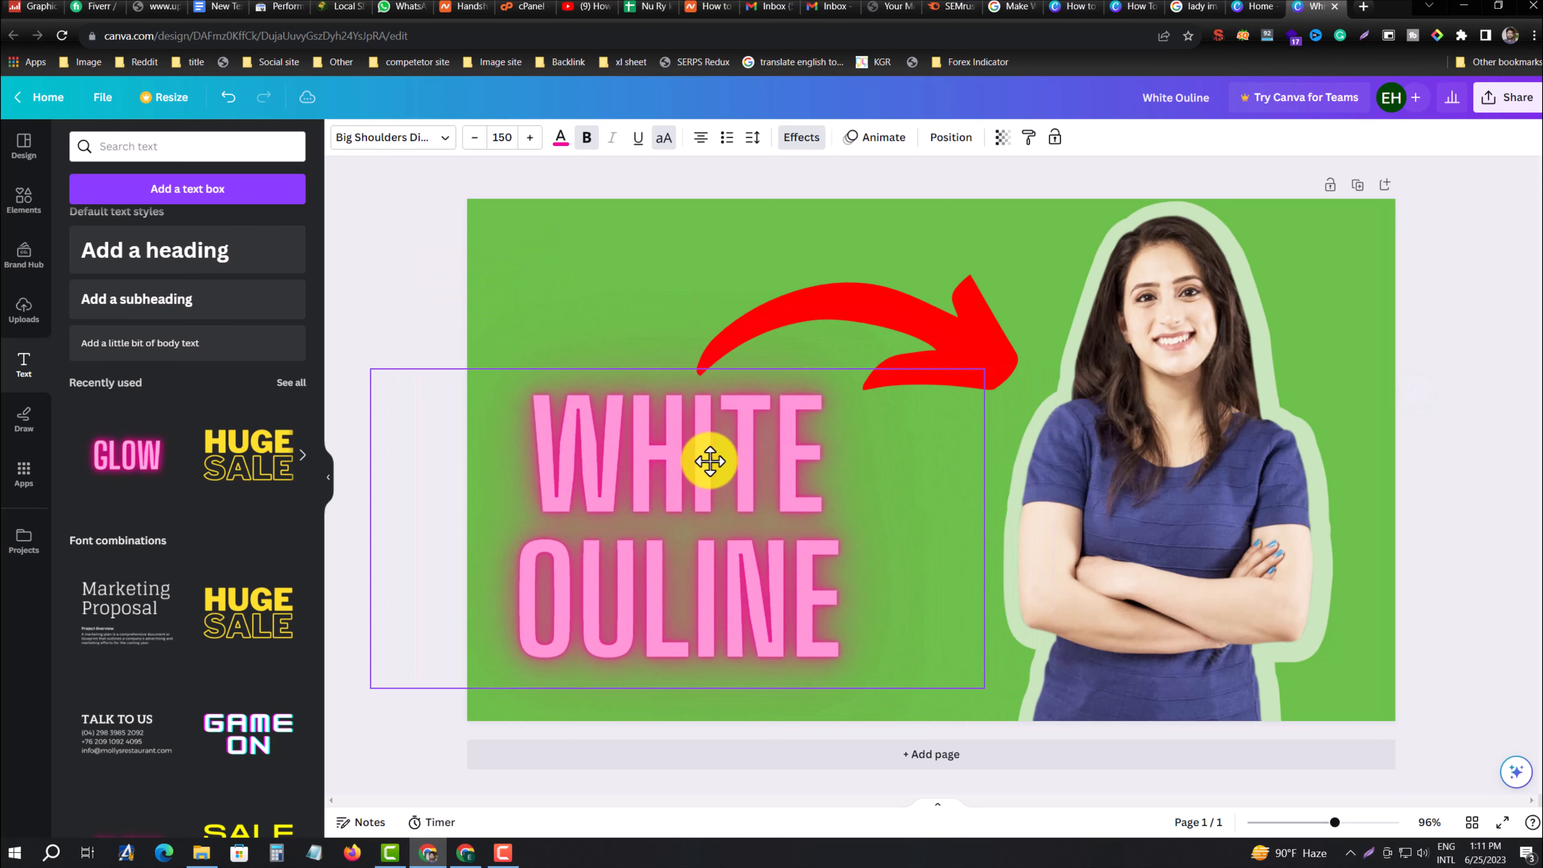
# Change the colour of the WHITE OULINE text to #000000
pyautogui.click(560, 139)
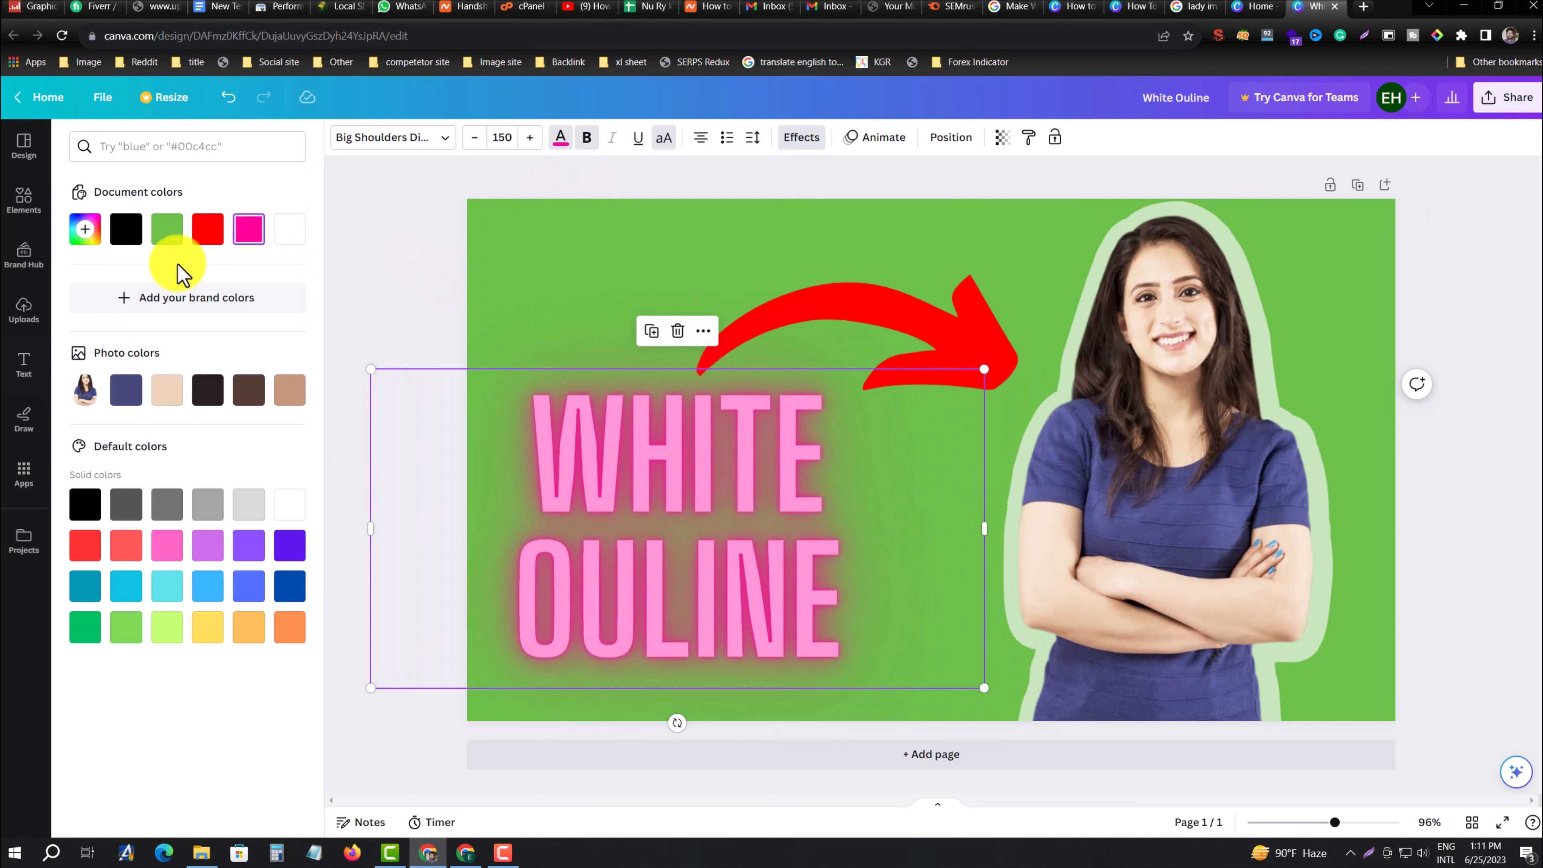
pyautogui.click(88, 234)
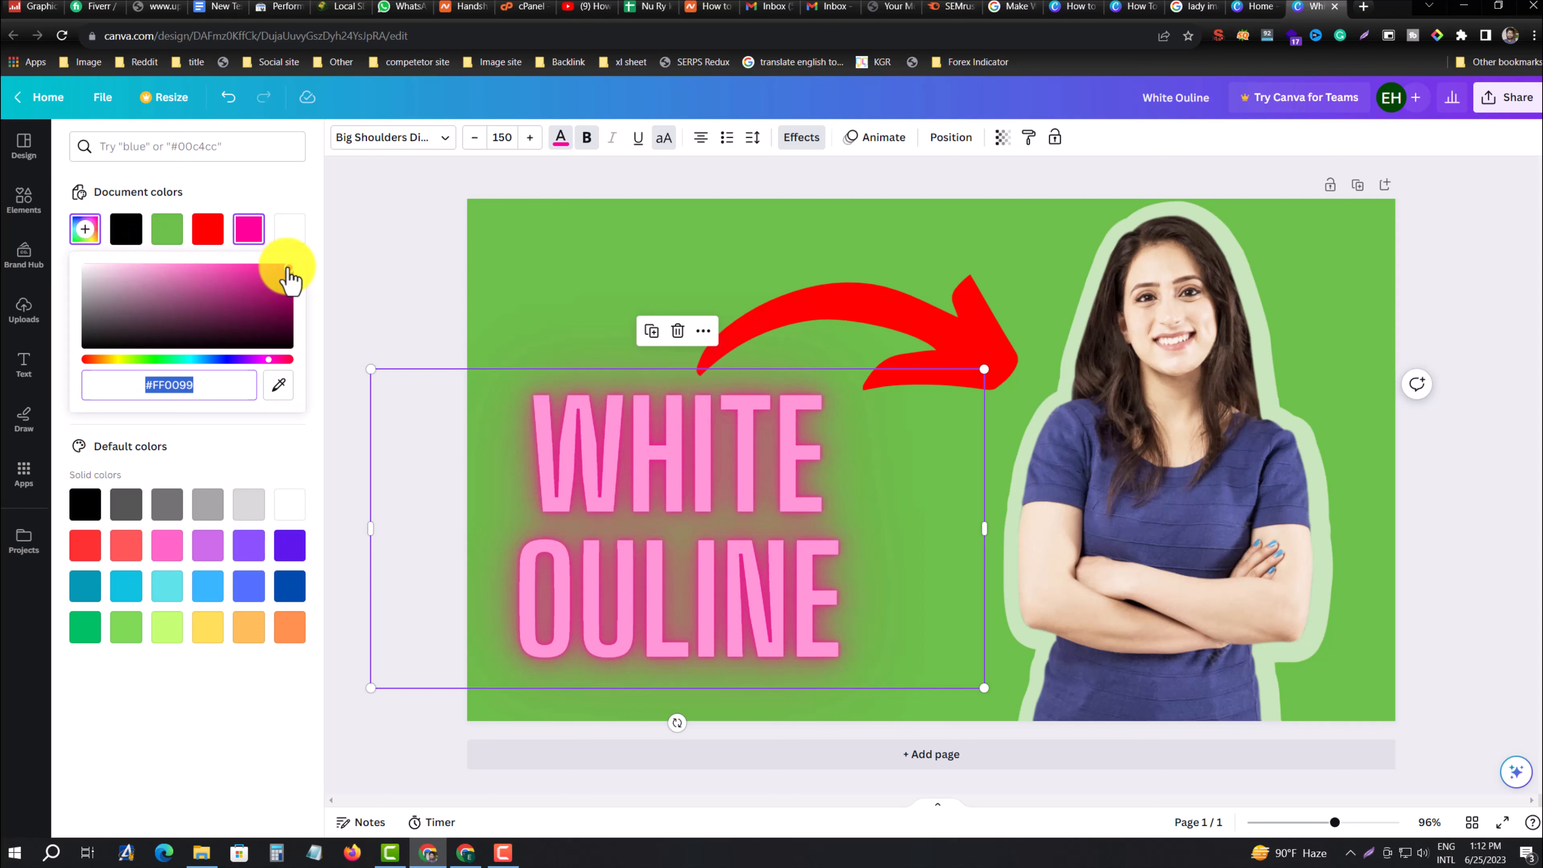
pyautogui.moveTo(290, 280)
pyautogui.mouseDown()
pyautogui.moveTo(190, 303)
pyautogui.moveTo(103, 374)
pyautogui.mouseUp()
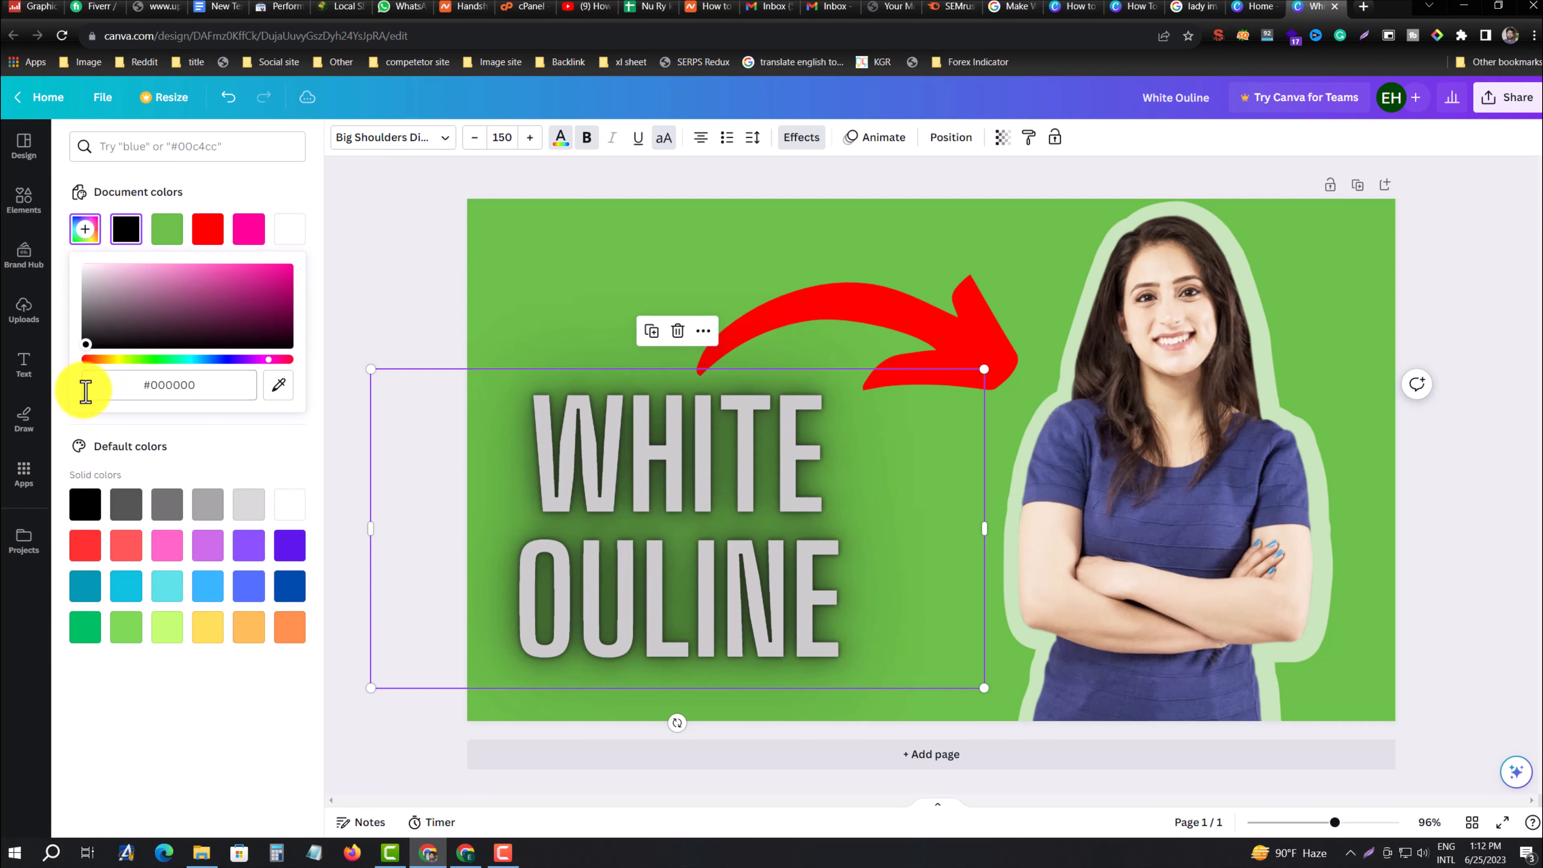
pyautogui.click(397, 206)
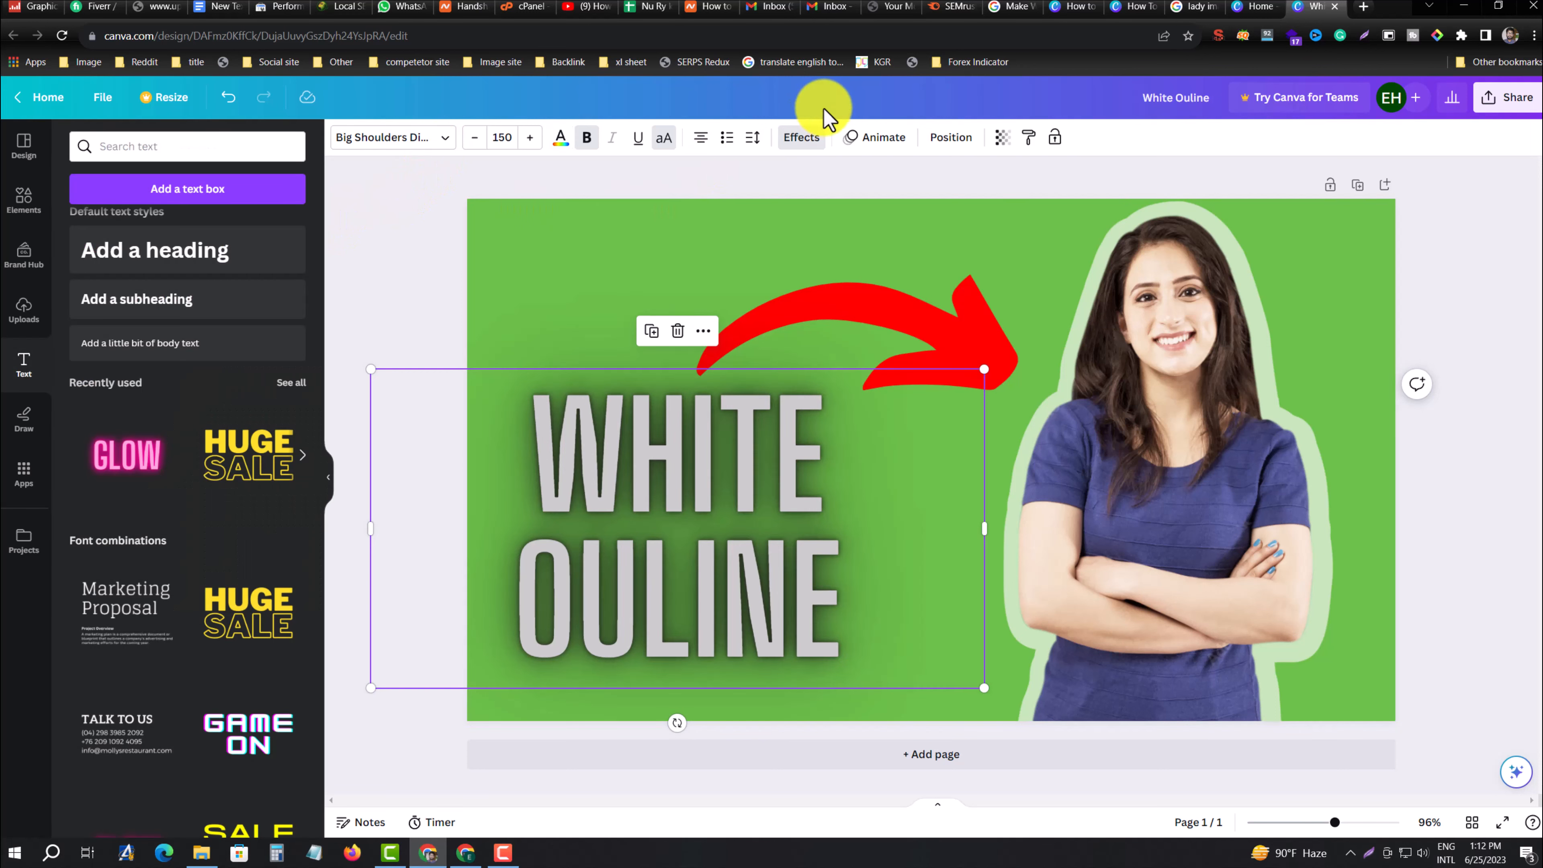
# Replace the text's neon effect with the Outline effect, try red and other hues, and set the outline colour to #FFFFFF
pyautogui.click(808, 141)
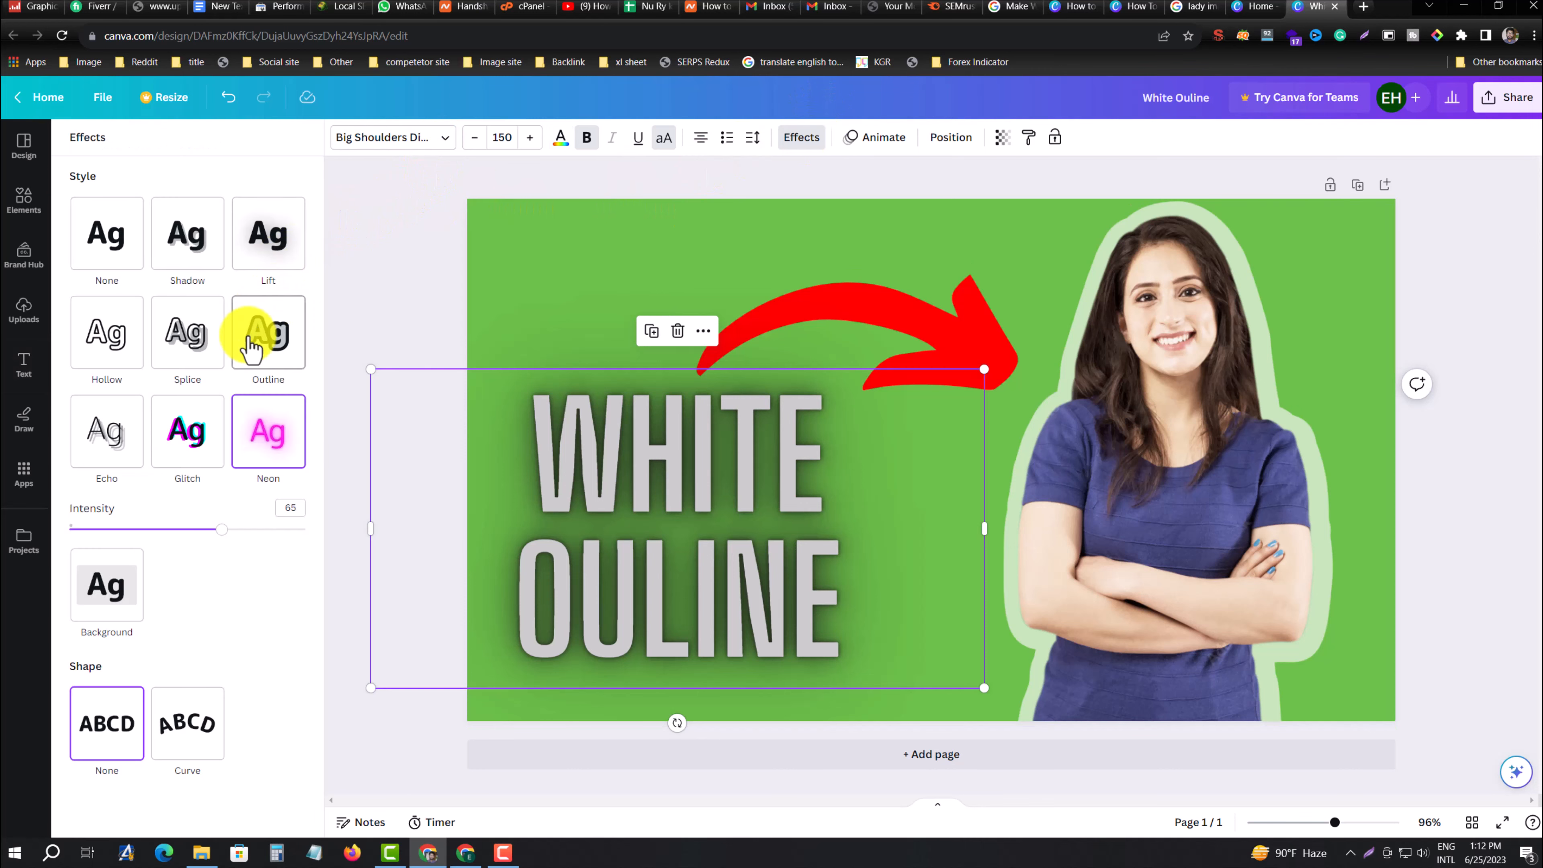
pyautogui.click(269, 343)
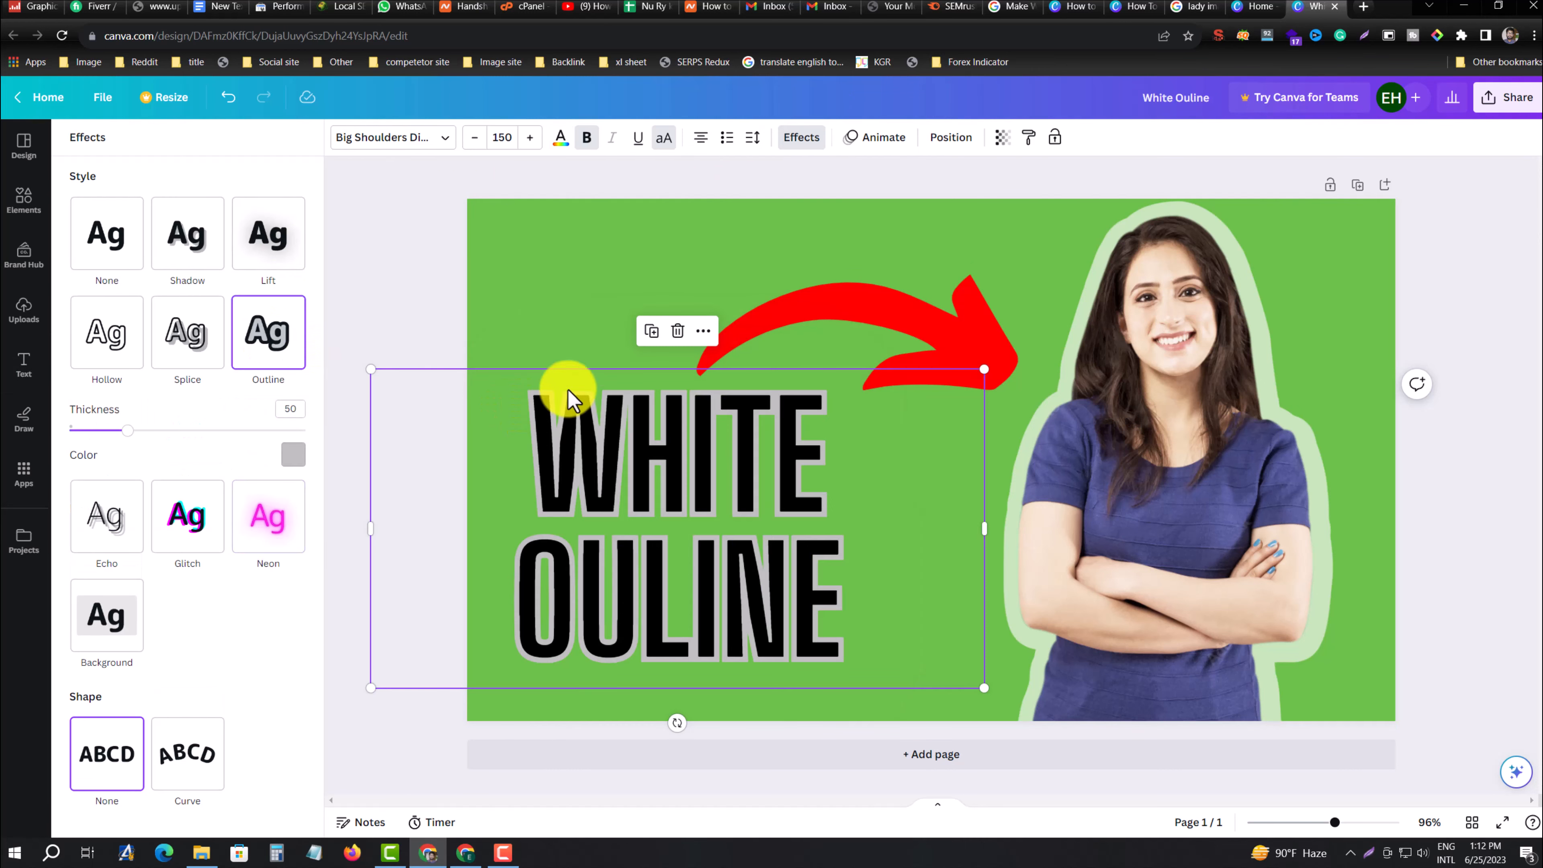
pyautogui.click(294, 453)
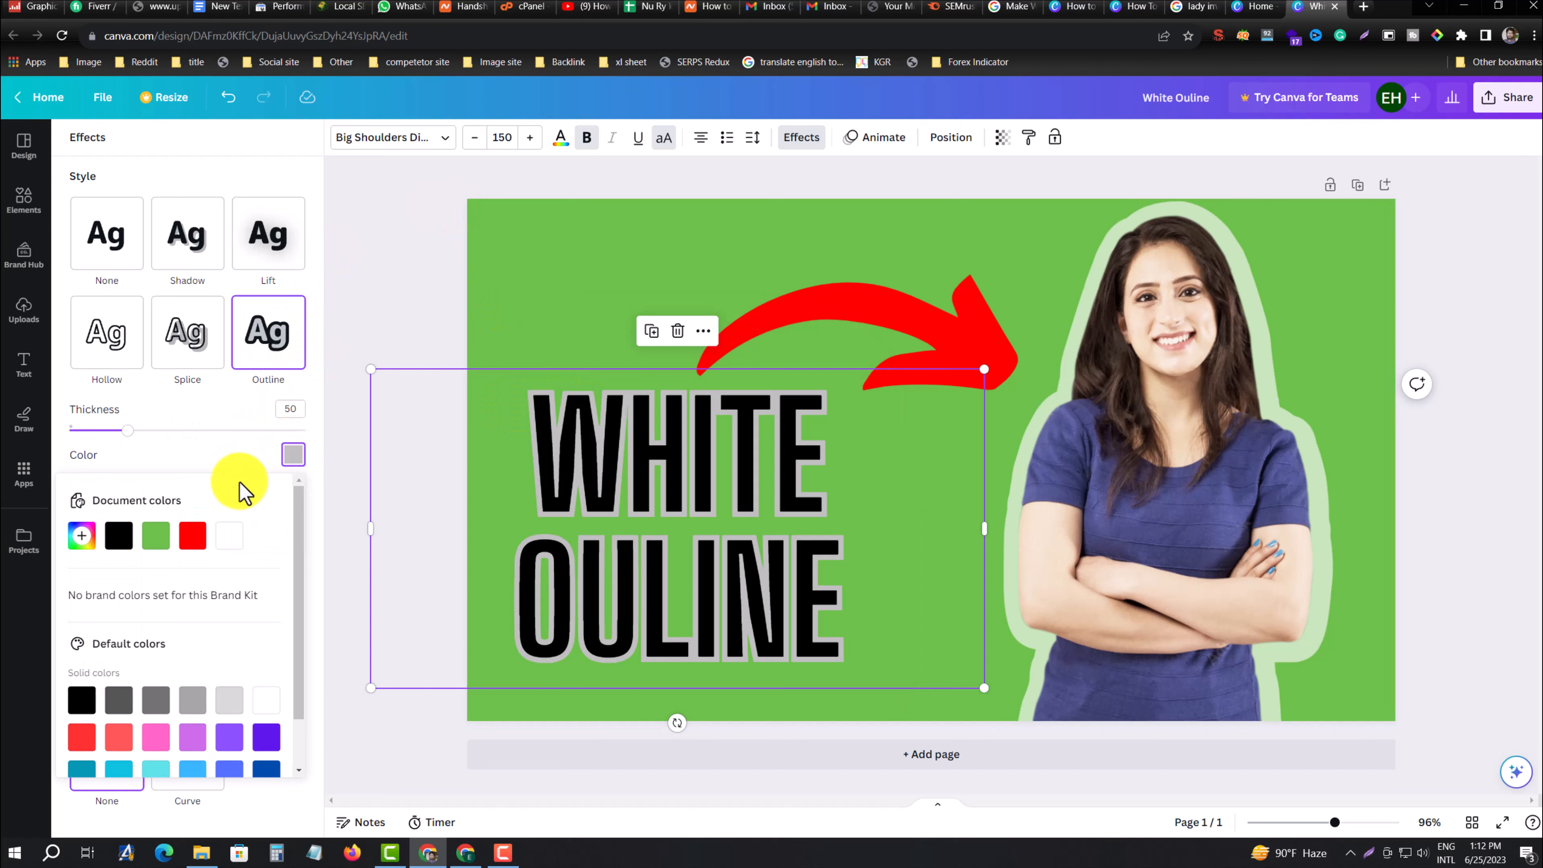
pyautogui.click(91, 540)
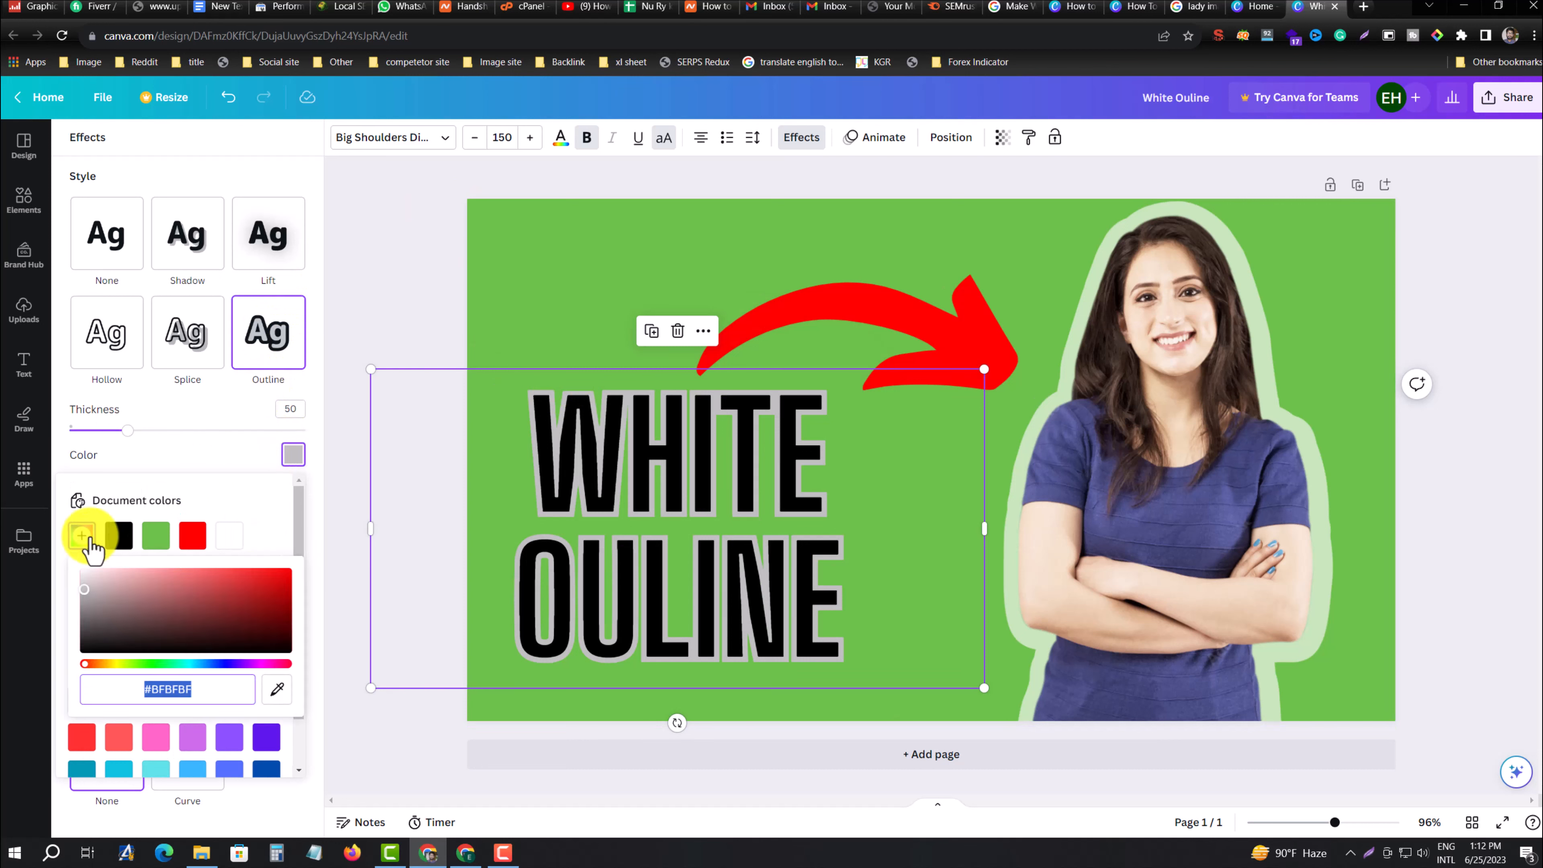
pyautogui.moveTo(82, 599); pyautogui.dragTo(277, 572)
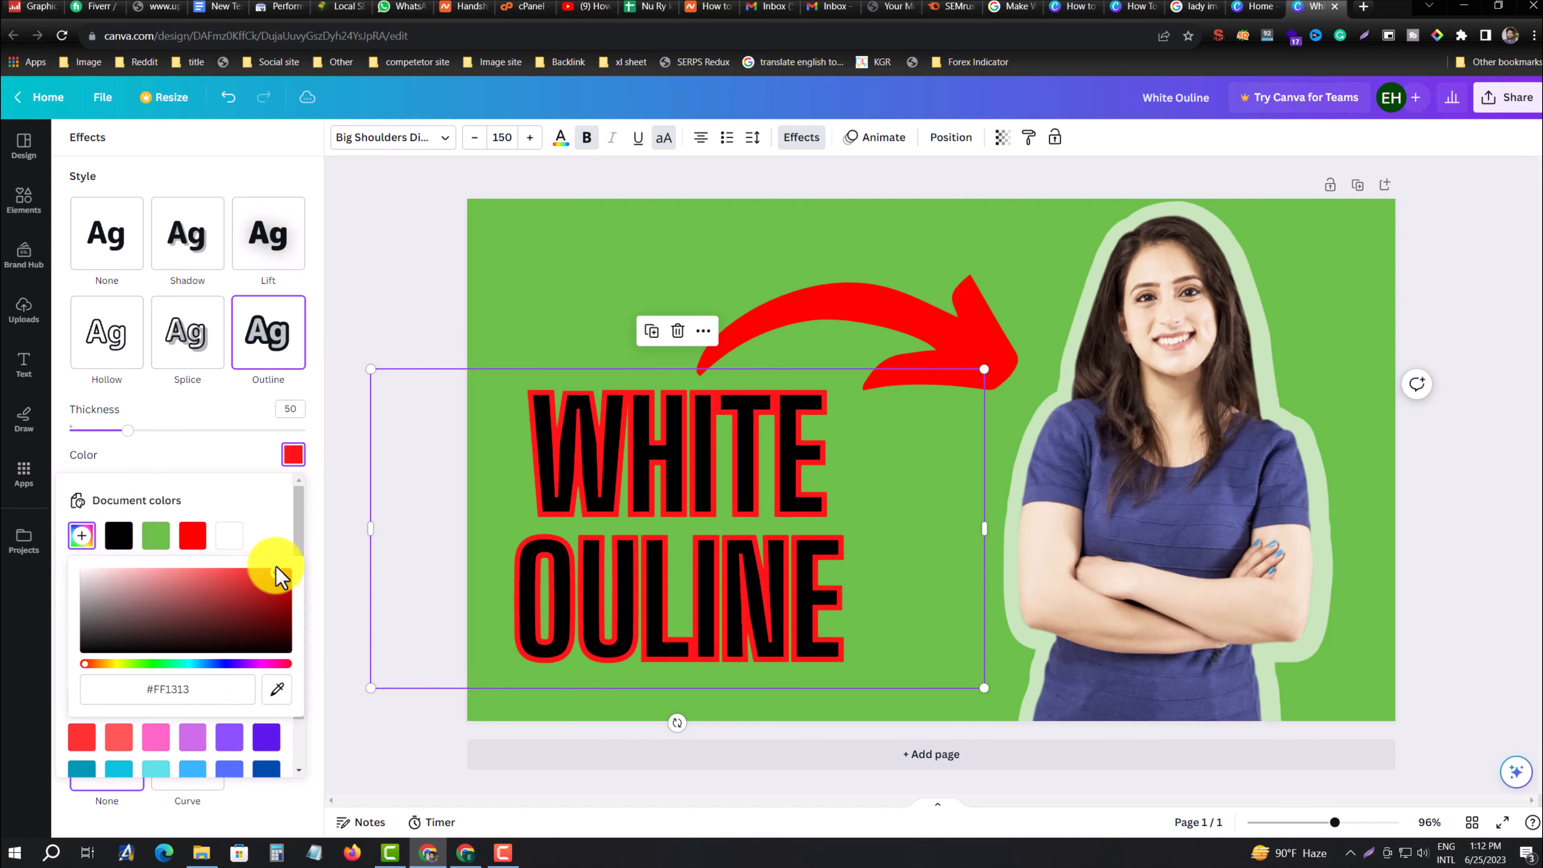
pyautogui.moveTo(113, 665); pyautogui.dragTo(219, 665)
pyautogui.moveTo(255, 664); pyautogui.dragTo(83, 664)
pyautogui.moveTo(106, 601); pyautogui.dragTo(78, 557)
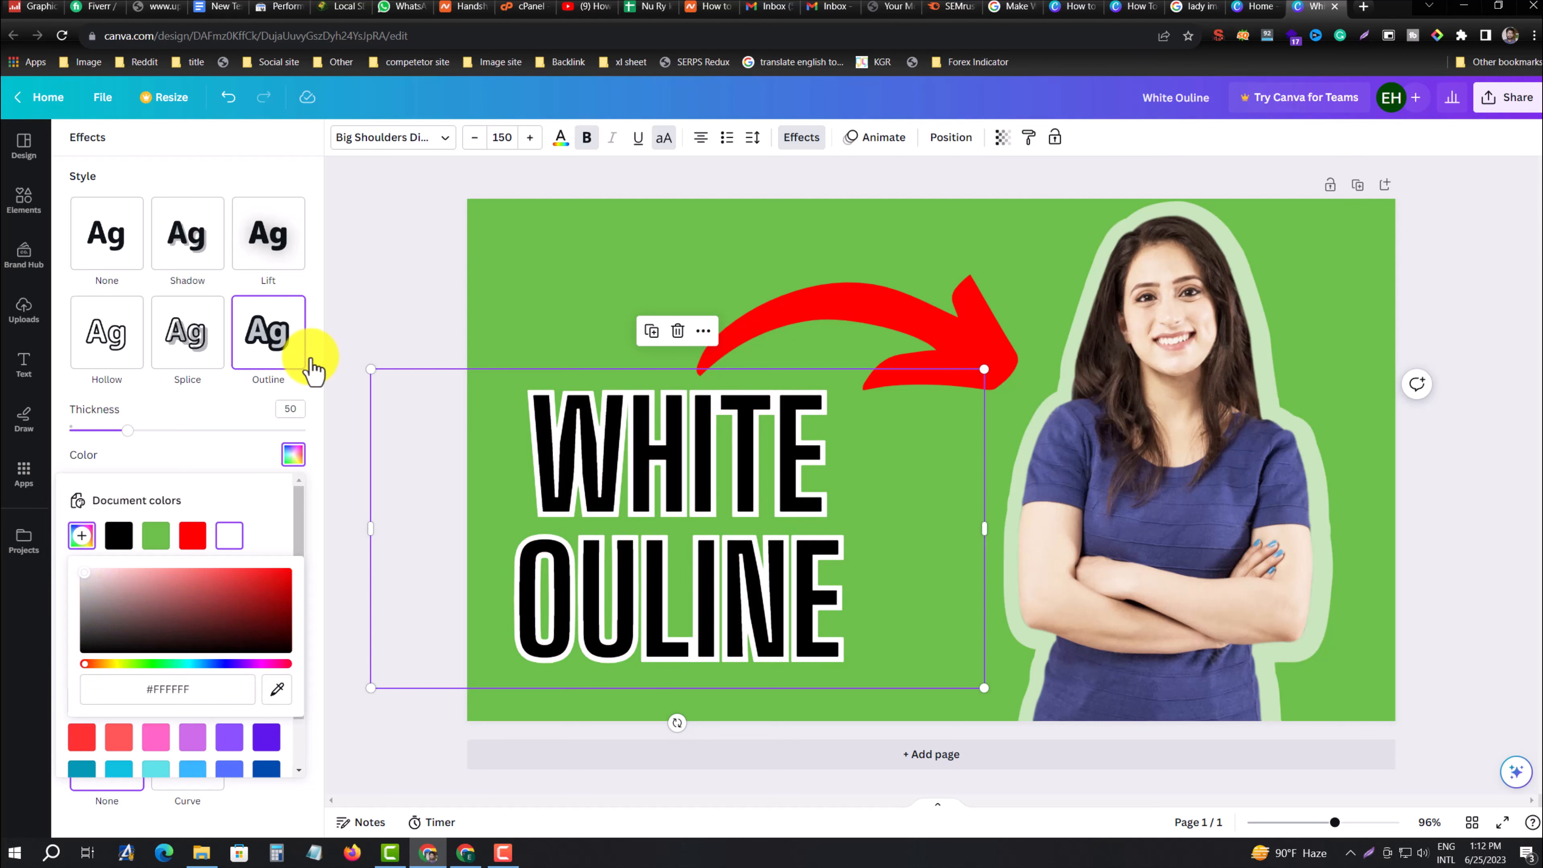
pyautogui.click(223, 450)
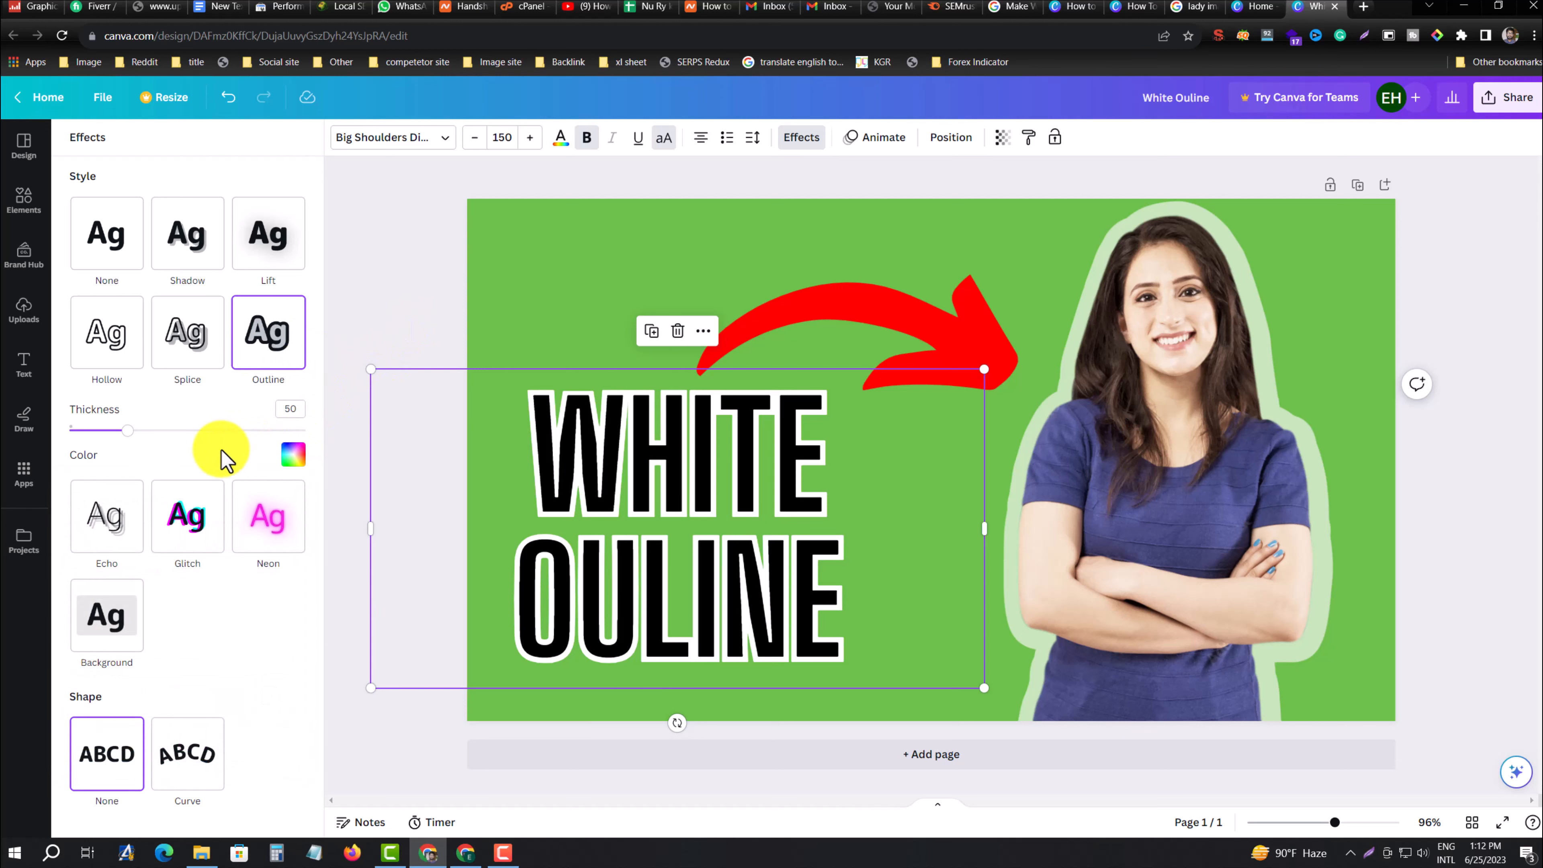
# Nudge the red arrow slightly upward and enlarge the WHITE OULINE text to font size 166
pyautogui.click(556, 307)
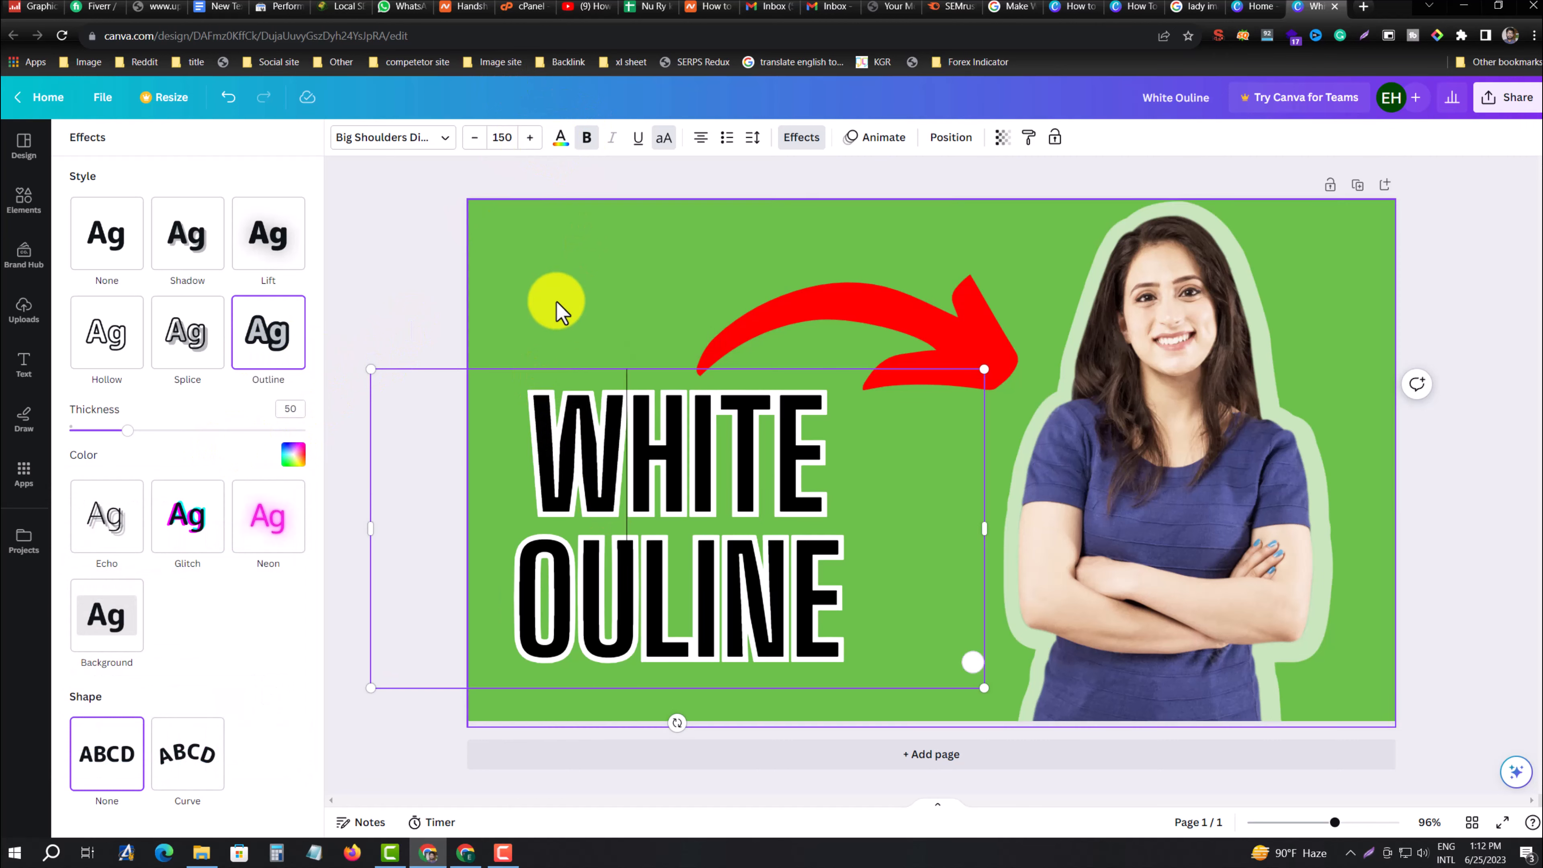
pyautogui.click(719, 498)
pyautogui.moveTo(933, 314); pyautogui.dragTo(944, 292)
pyautogui.click(729, 476)
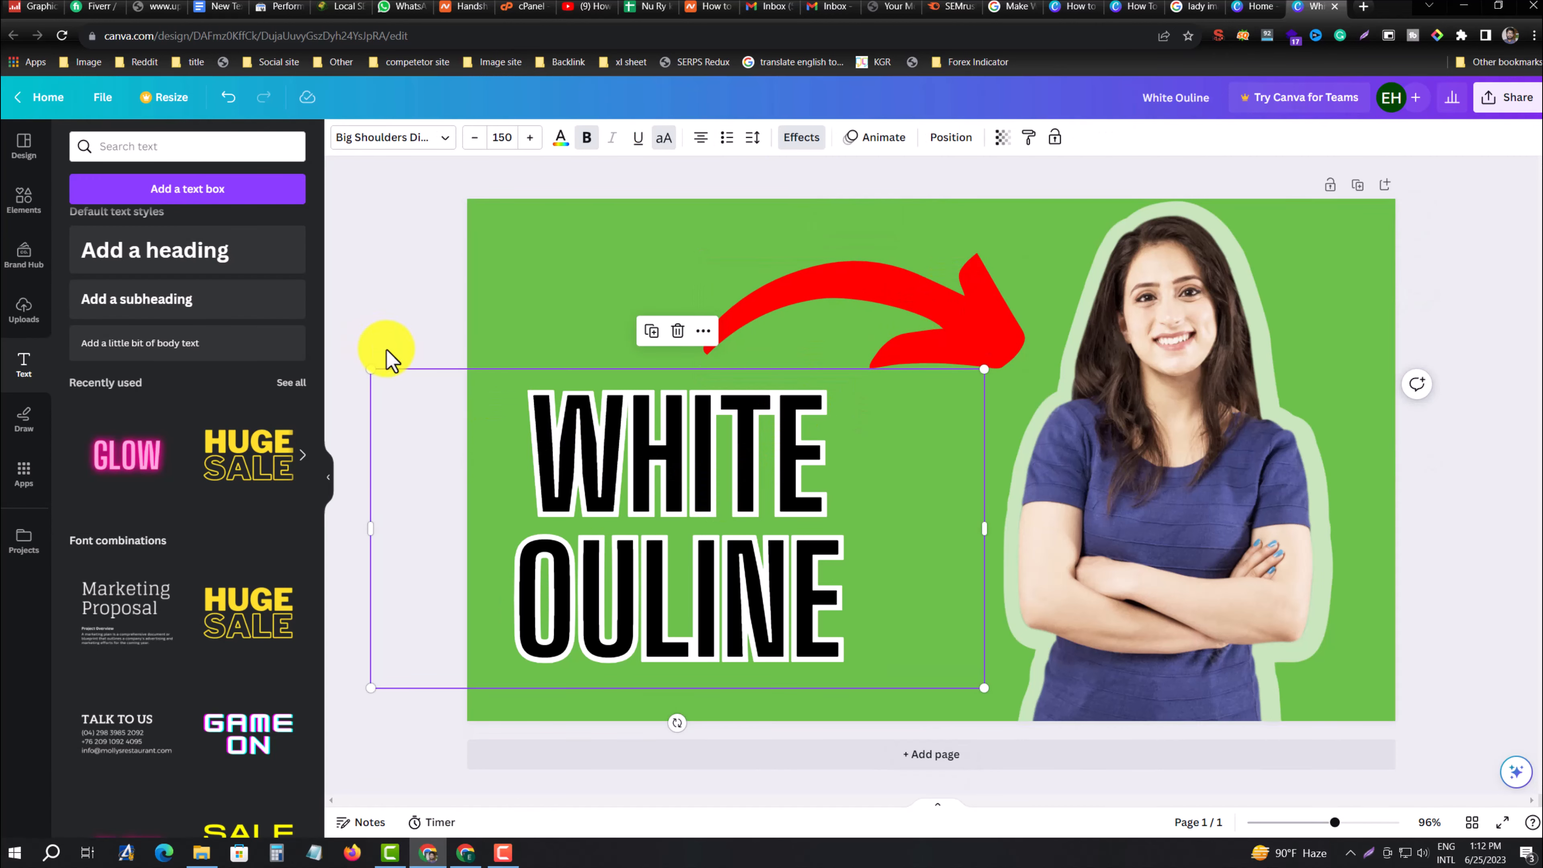
pyautogui.moveTo(372, 369); pyautogui.dragTo(345, 356)
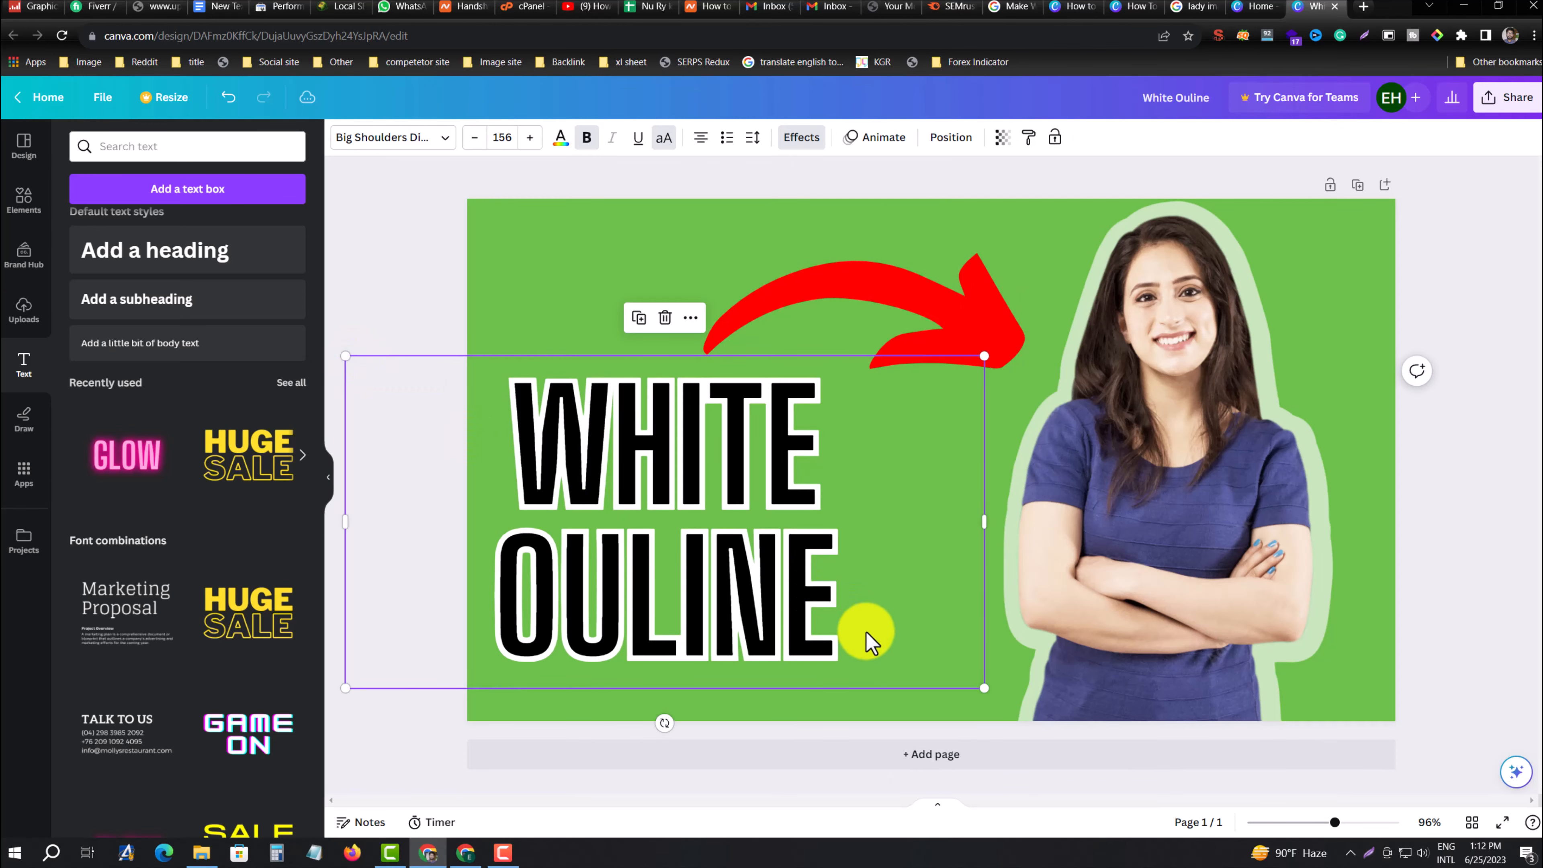
pyautogui.moveTo(985, 688); pyautogui.dragTo(1020, 707)
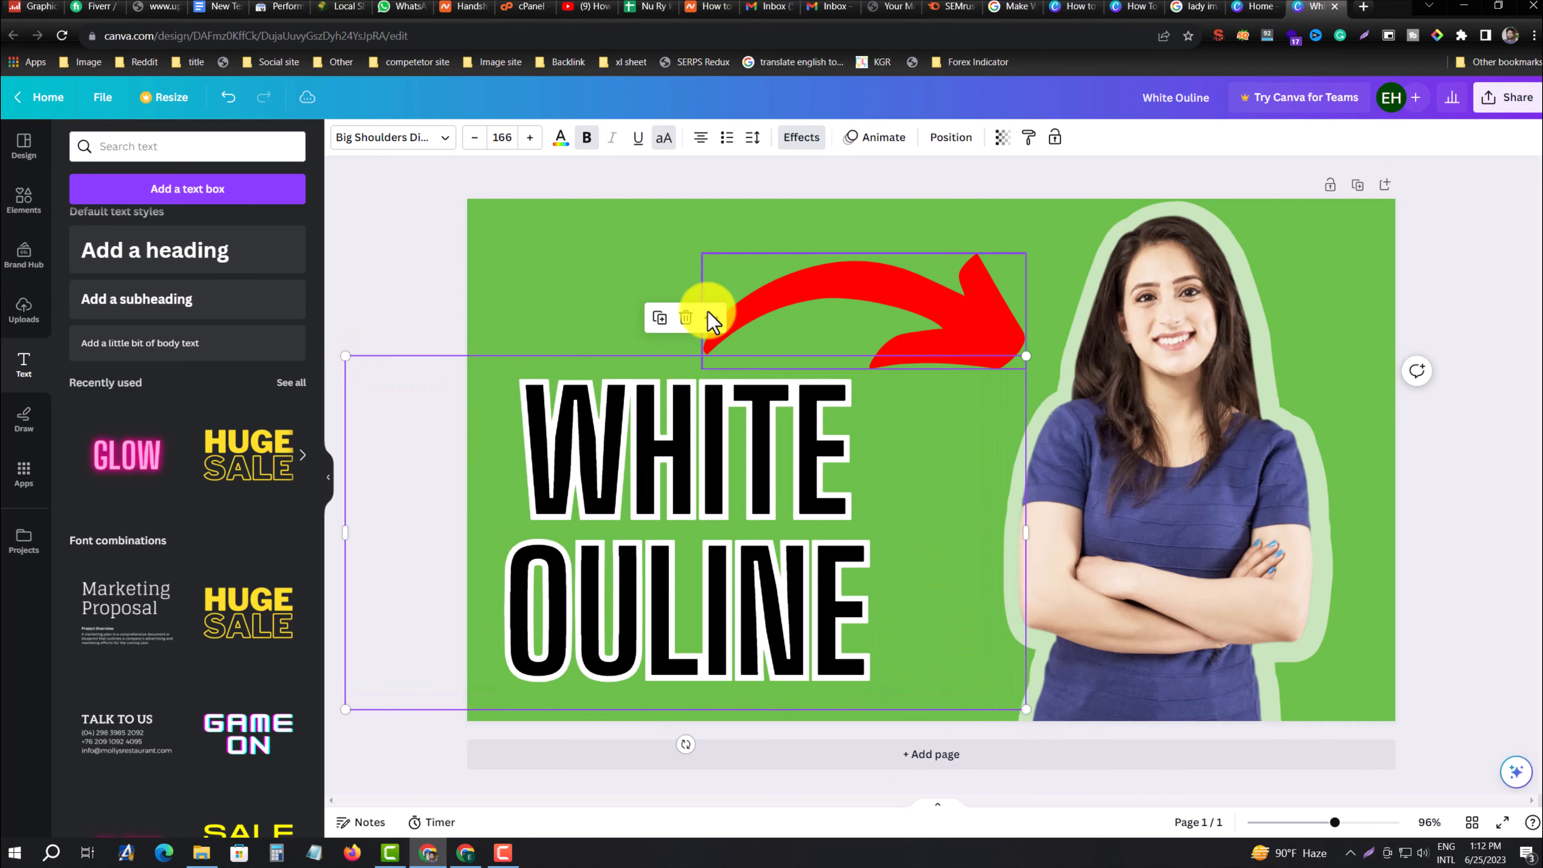
# Recolour the green background rectangle to the darker, more muted green #4DA85B
pyautogui.click(592, 255)
pyautogui.click(417, 138)
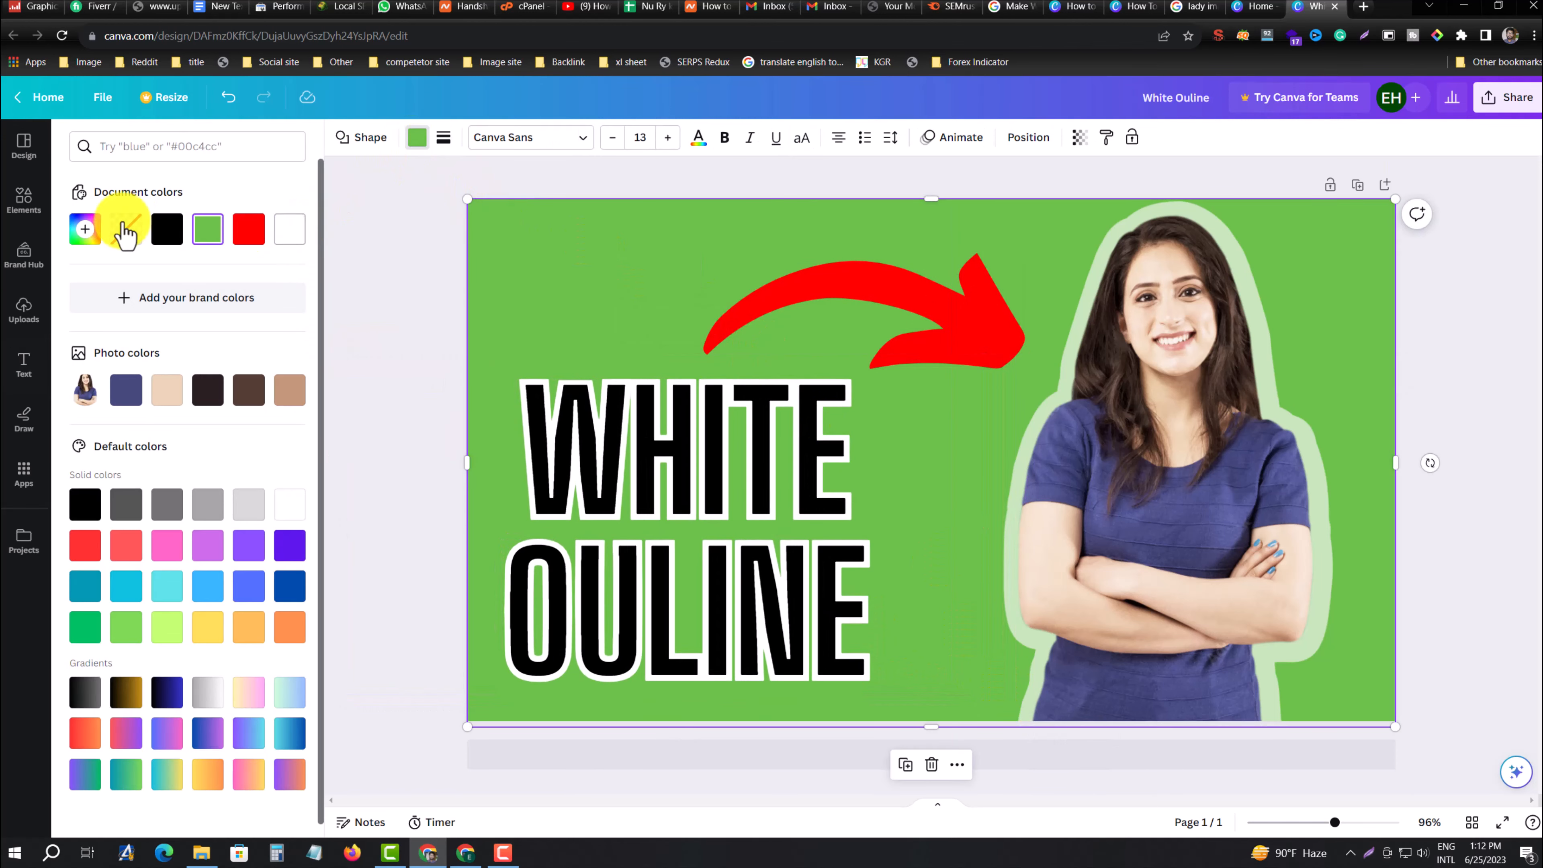
pyautogui.click(87, 231)
pyautogui.moveTo(219, 320); pyautogui.dragTo(227, 320)
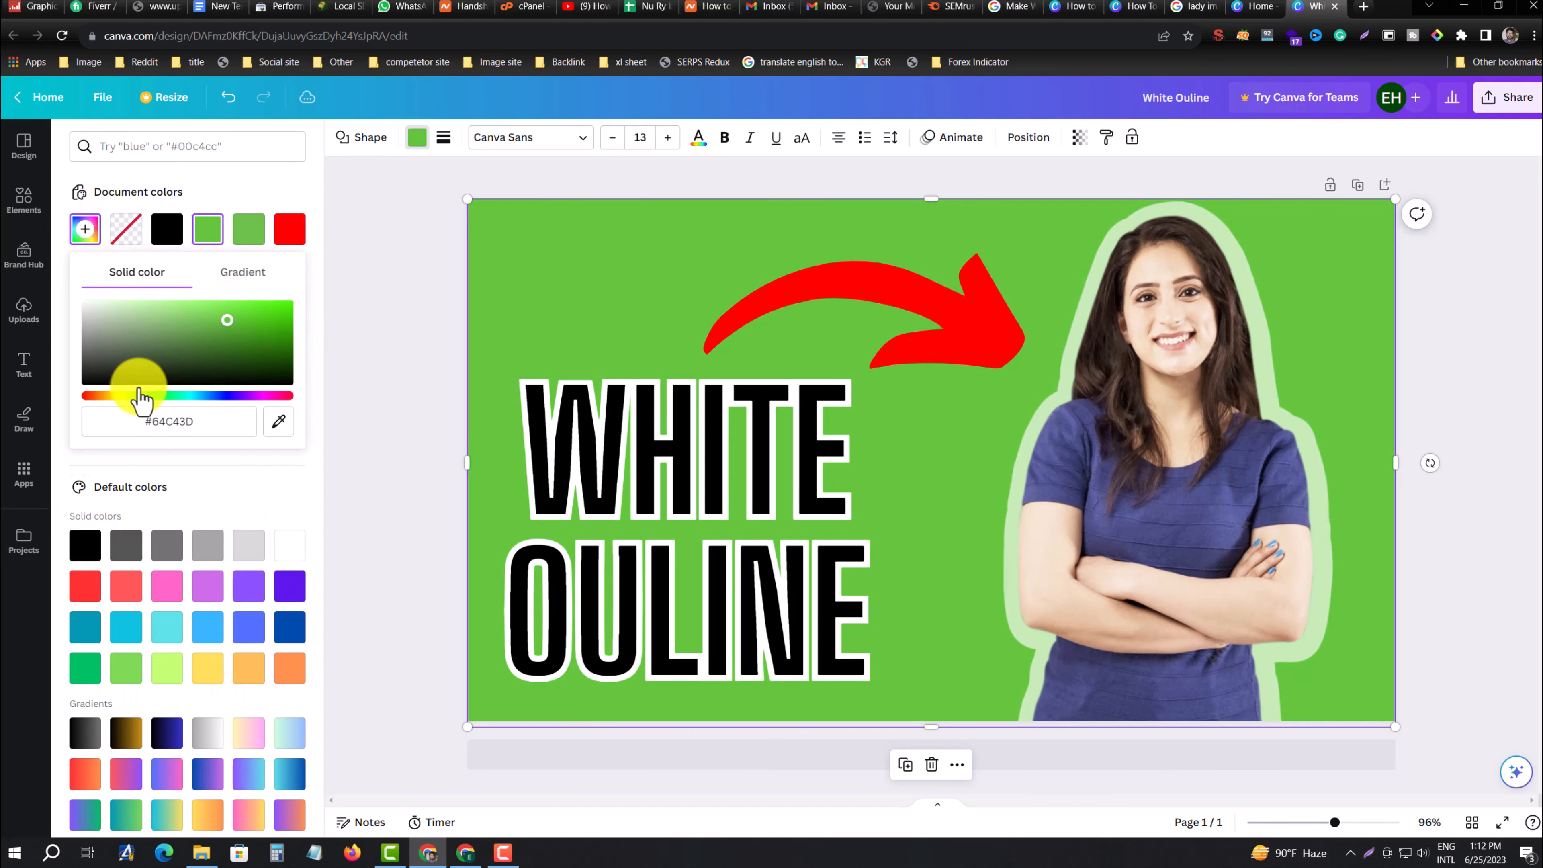
pyautogui.moveTo(141, 396); pyautogui.dragTo(187, 424)
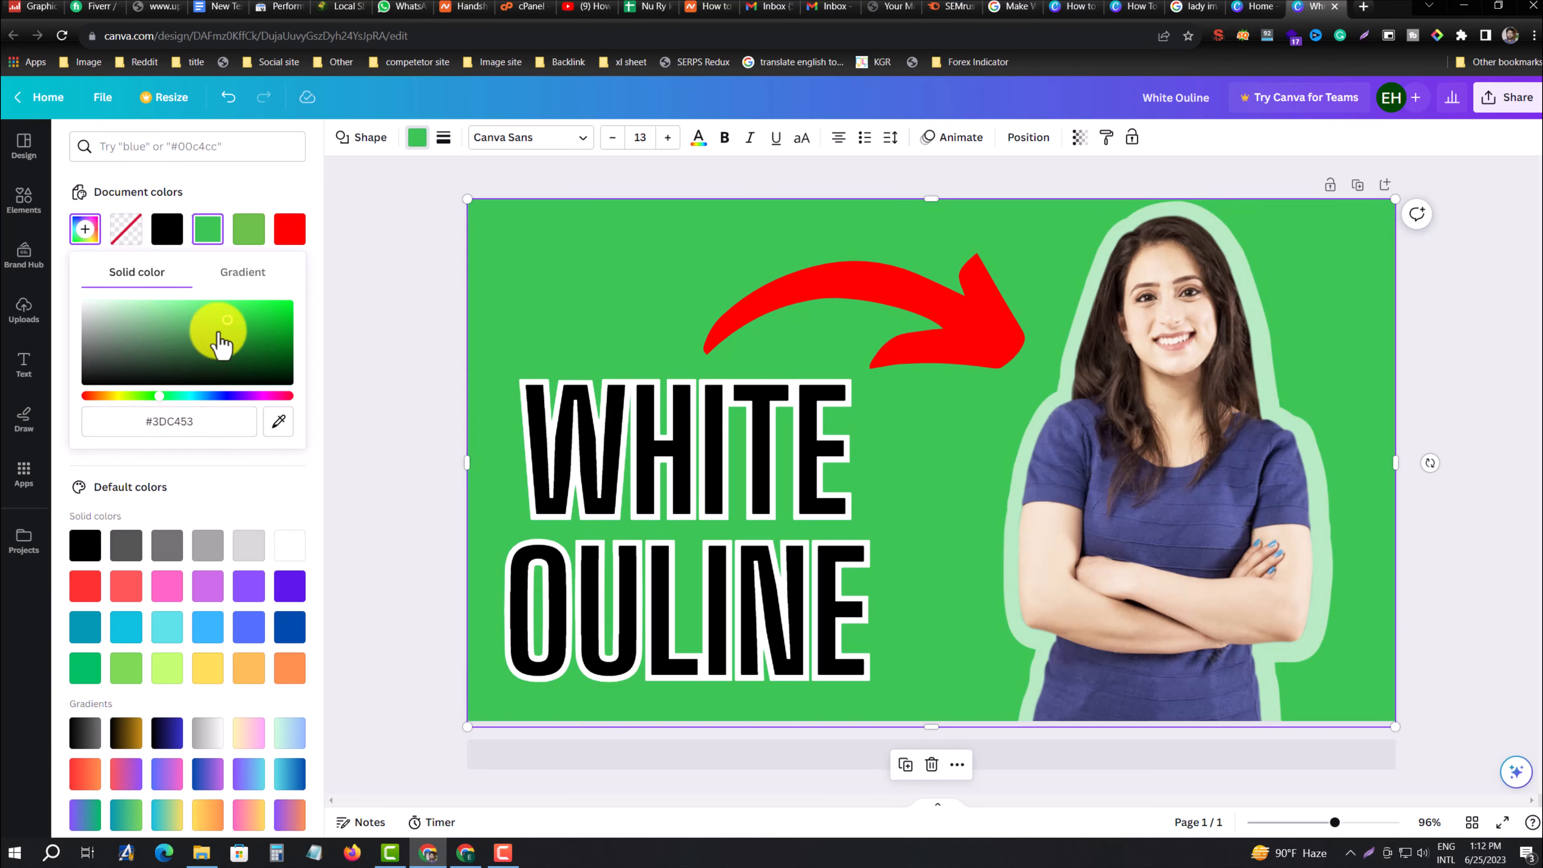
pyautogui.moveTo(220, 336)
pyautogui.mouseDown()
pyautogui.moveTo(213, 319)
pyautogui.moveTo(197, 328)
pyautogui.mouseUp()
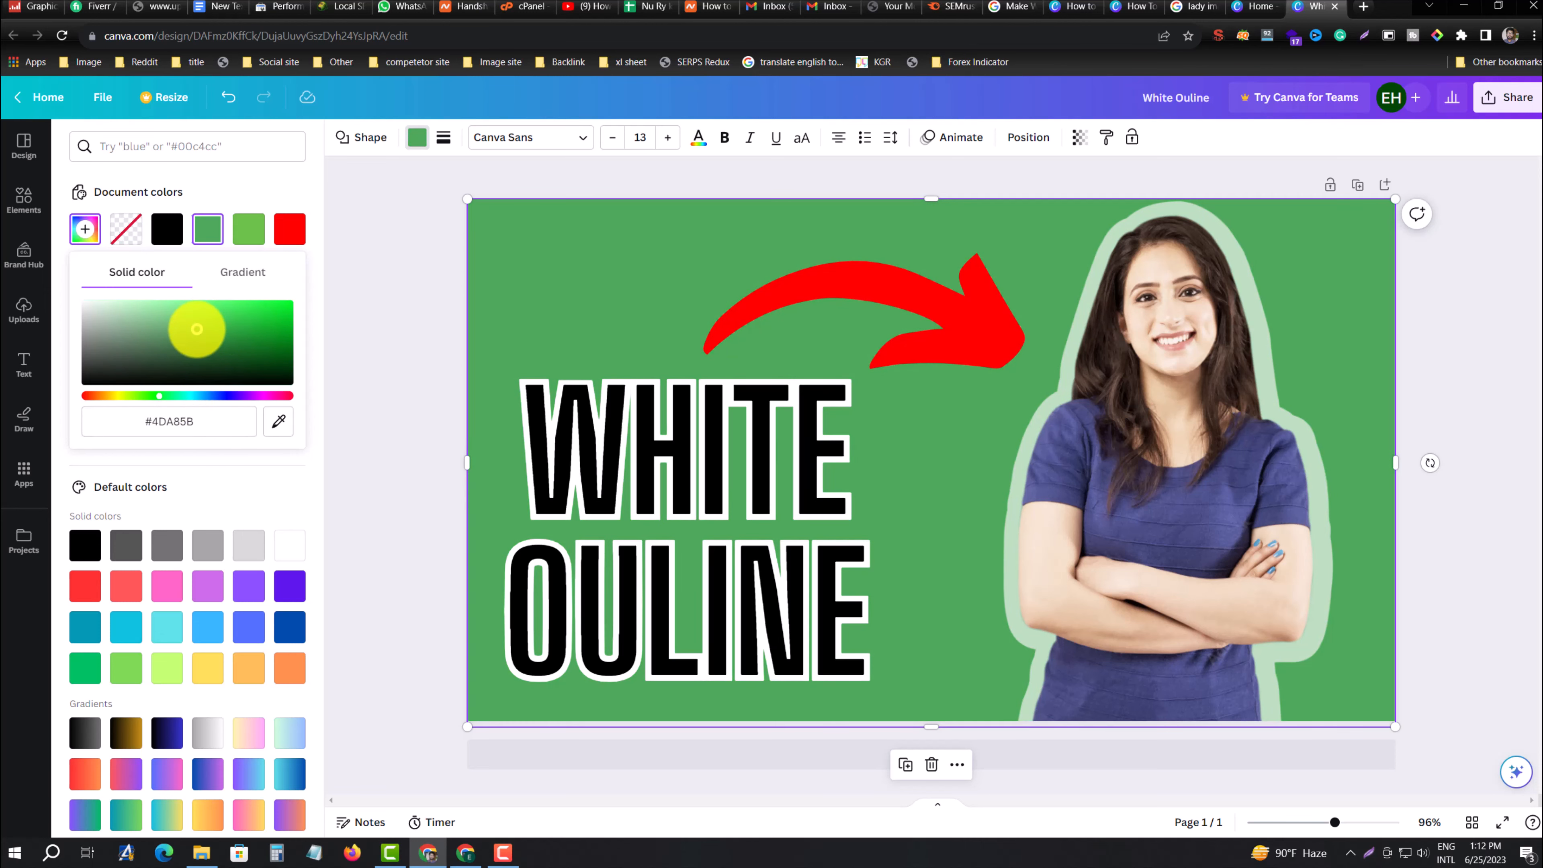
pyautogui.click(401, 299)
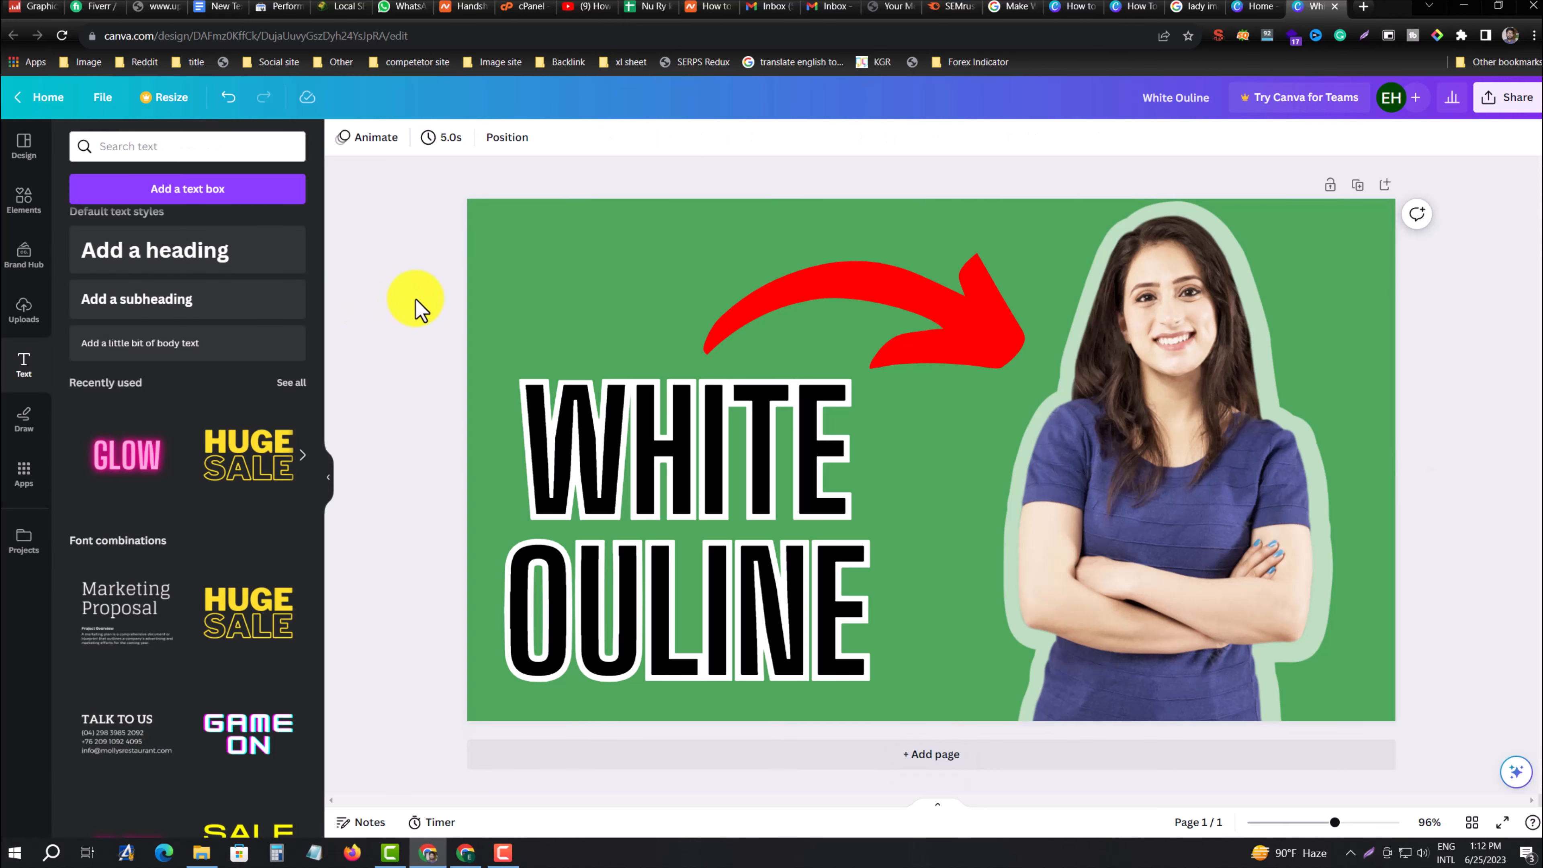